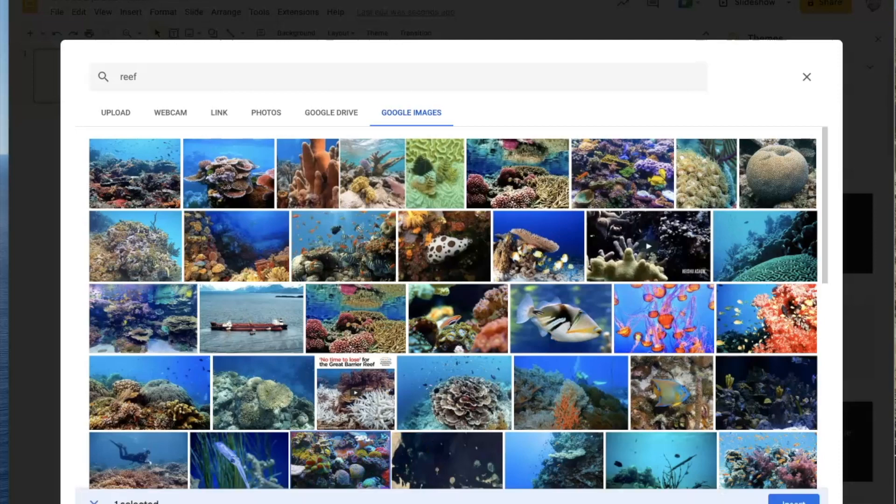
- Insert the selected coral reef image as the slide background and apply it
{"action": "left_click", "coordinate": [790, 498]}
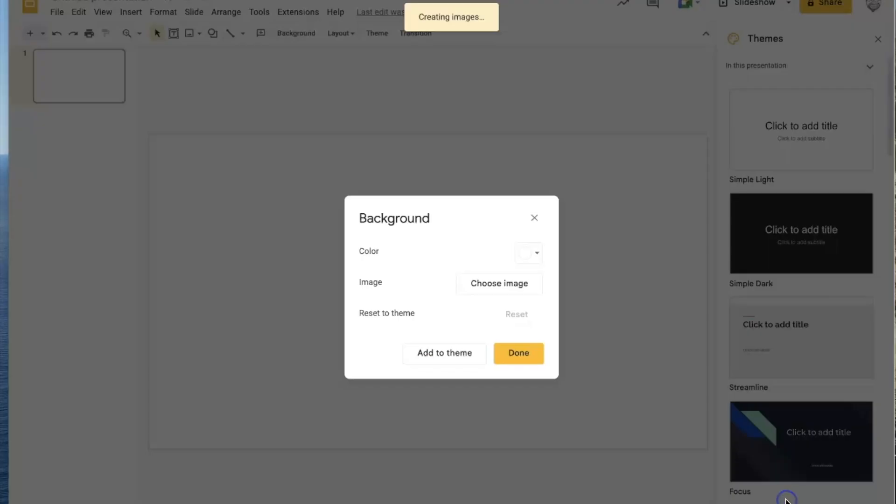
{"action": "left_click", "coordinate": [520, 353]}
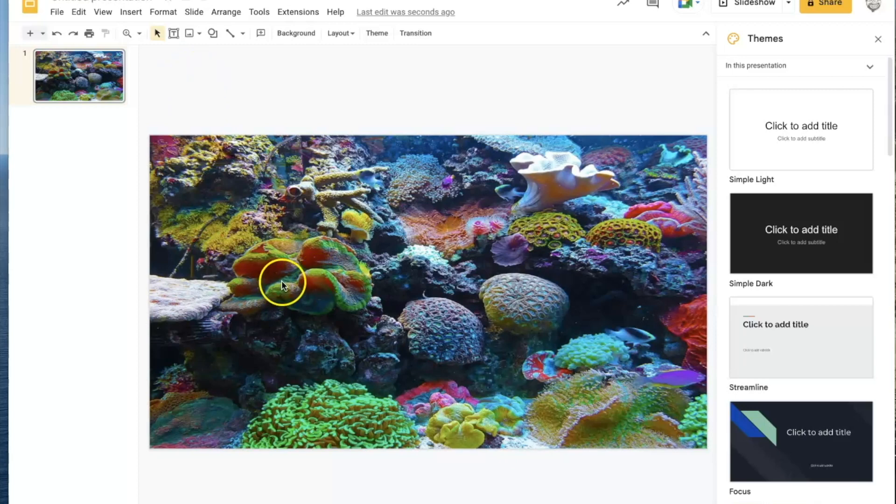
- Search the web for images to insert using the query "fish transparent background"
{"action": "left_click", "coordinate": [130, 12]}
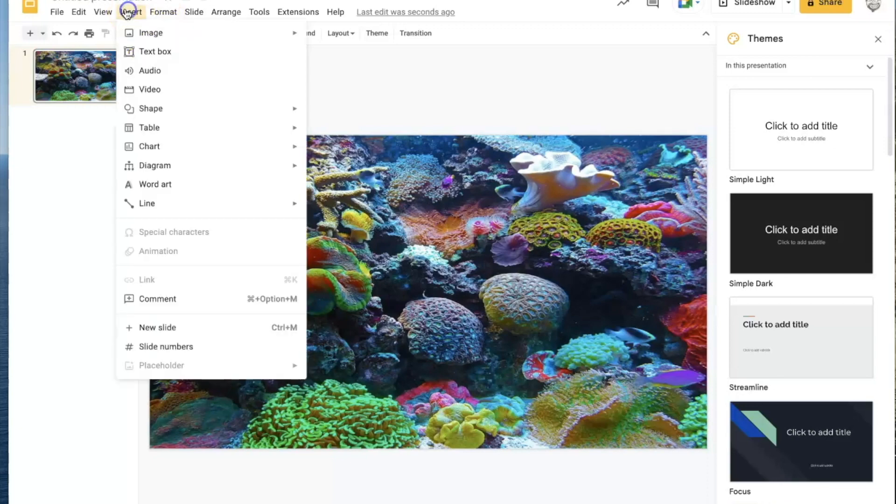
{"action": "mouse_move", "coordinate": [131, 31]}
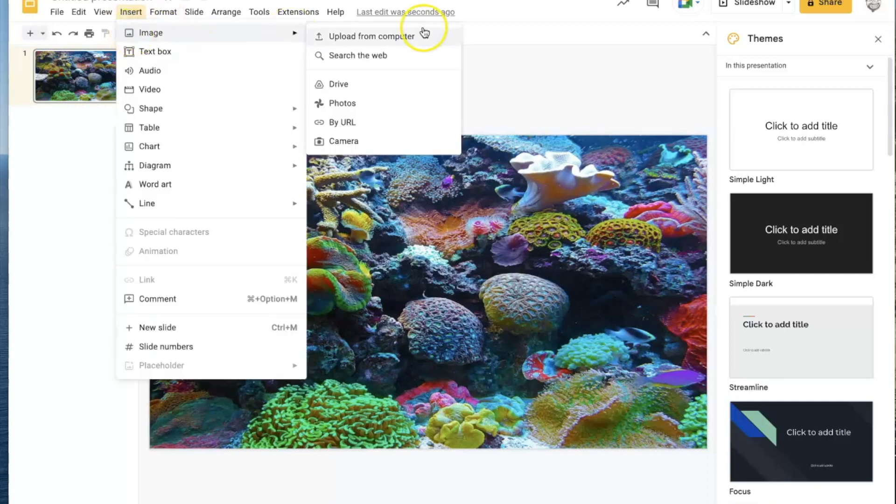
{"action": "left_click", "coordinate": [393, 55]}
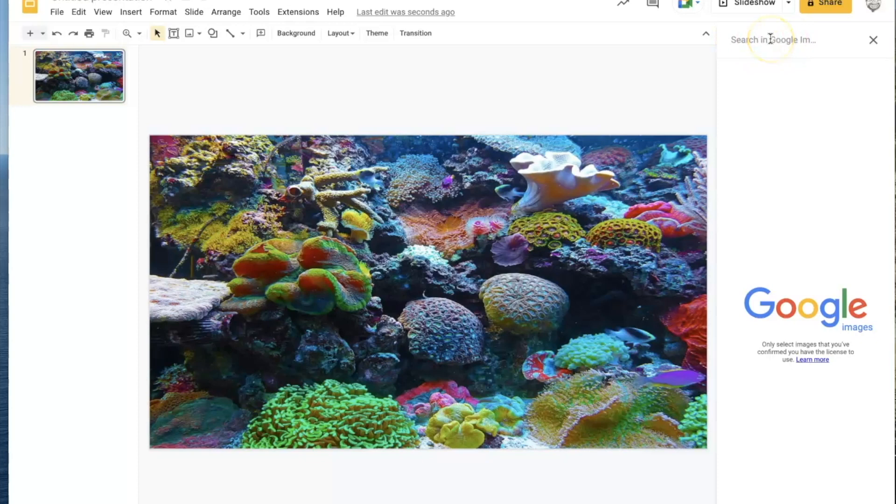
{"action": "type", "text": "fusg"}
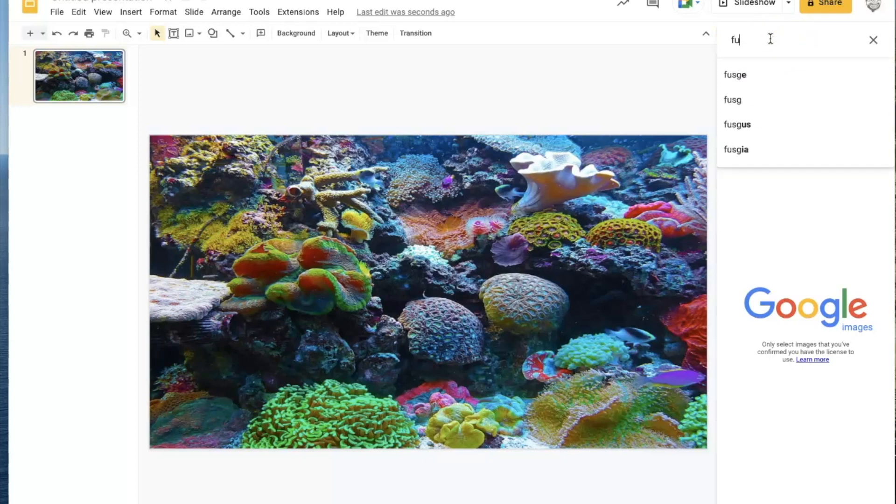
{"action": "key", "text": "BackSpace"}
{"action": "type", "text": "ish"}
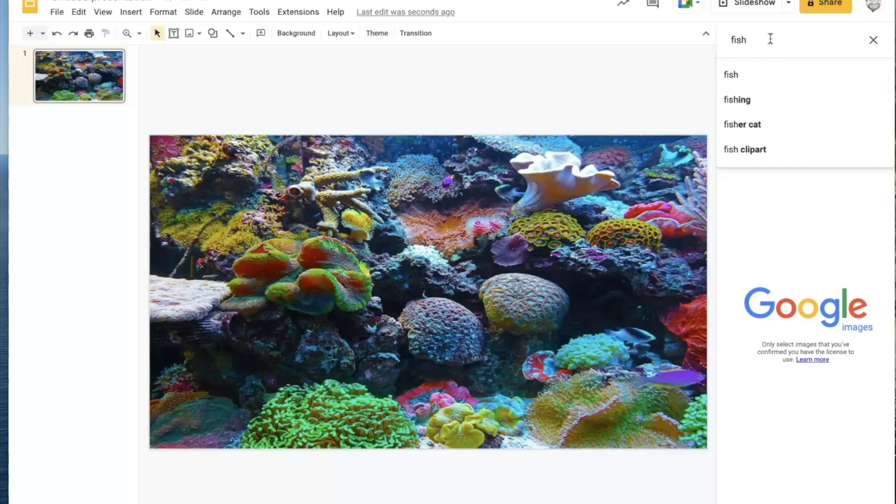
{"action": "type", "text": " transparent"}
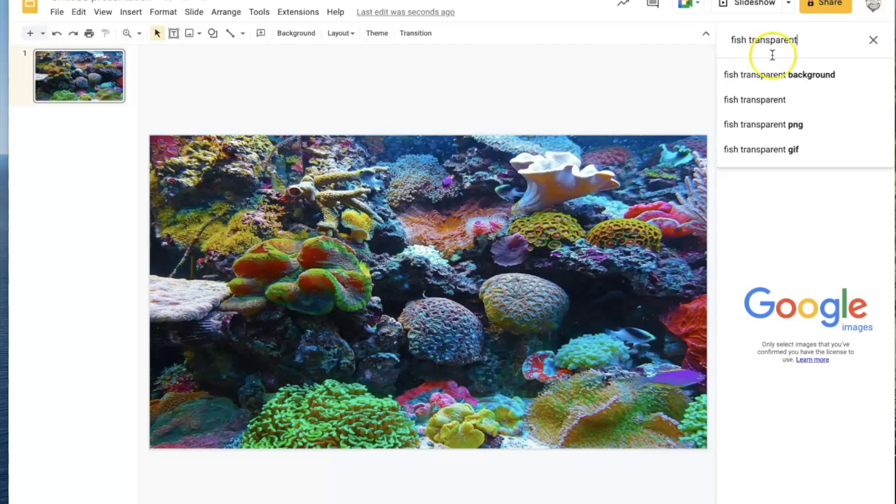
{"action": "left_click", "coordinate": [761, 75]}
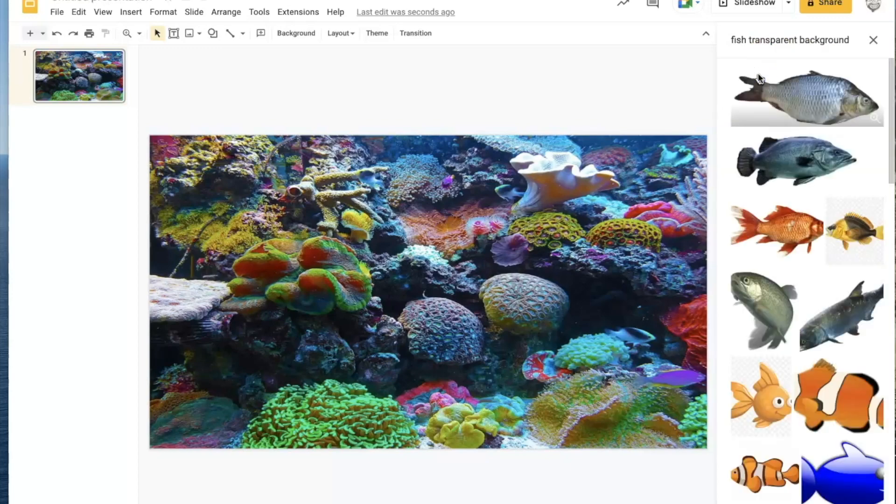
- Add the dark grey fish image to the slide and shrink it to about a fifth of the slide width near the left edge
{"action": "left_click", "coordinate": [796, 153]}
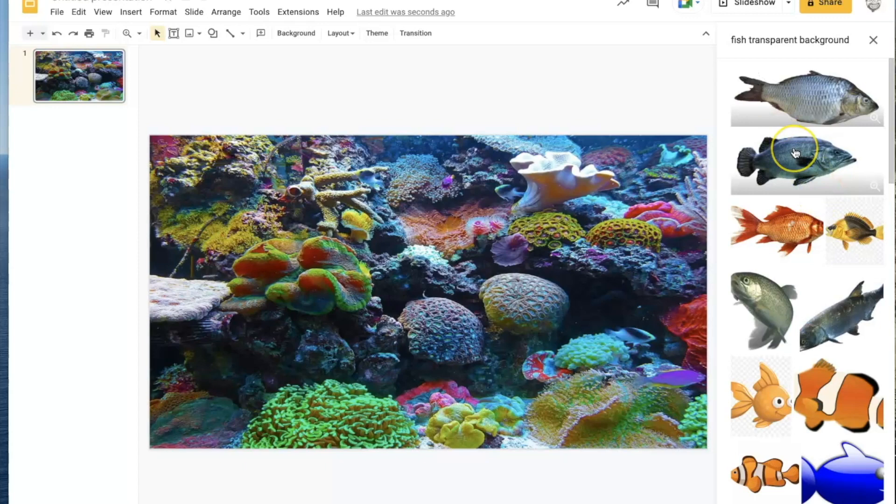
{"action": "left_click_drag", "start_coordinate": [801, 154], "coordinate": [309, 179]}
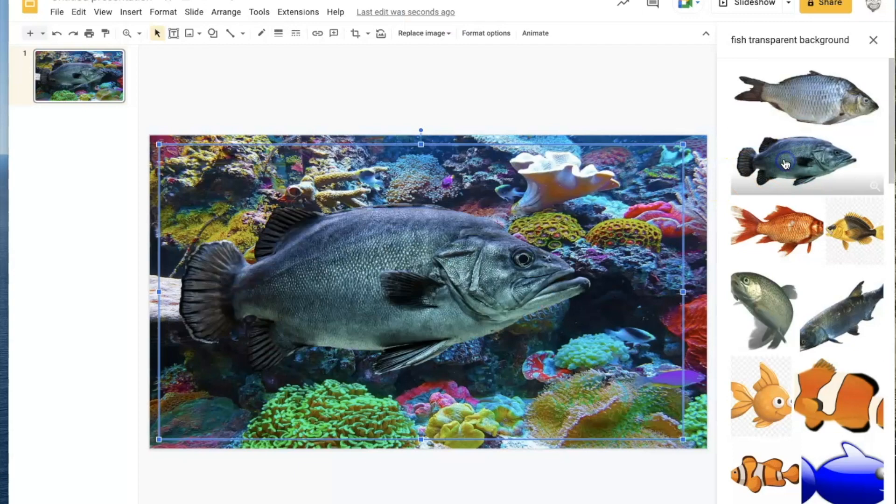
{"action": "left_click", "coordinate": [787, 160]}
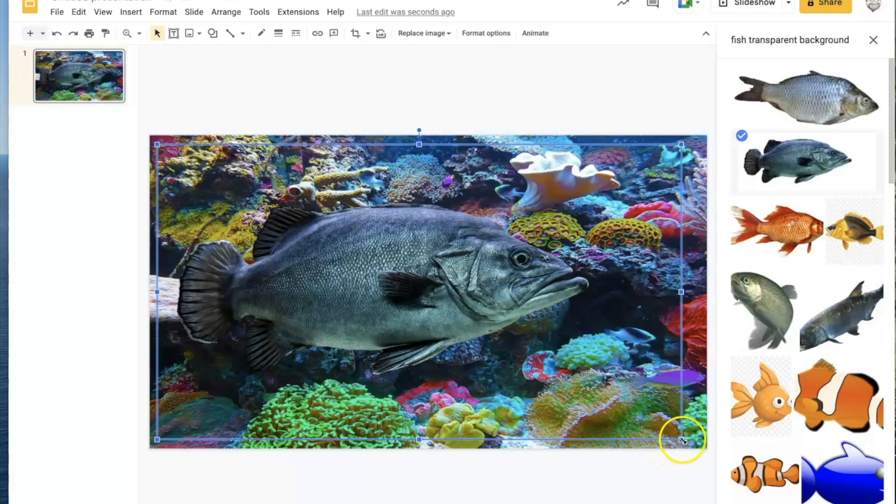
{"action": "left_click_drag", "start_coordinate": [681, 439], "coordinate": [222, 309]}
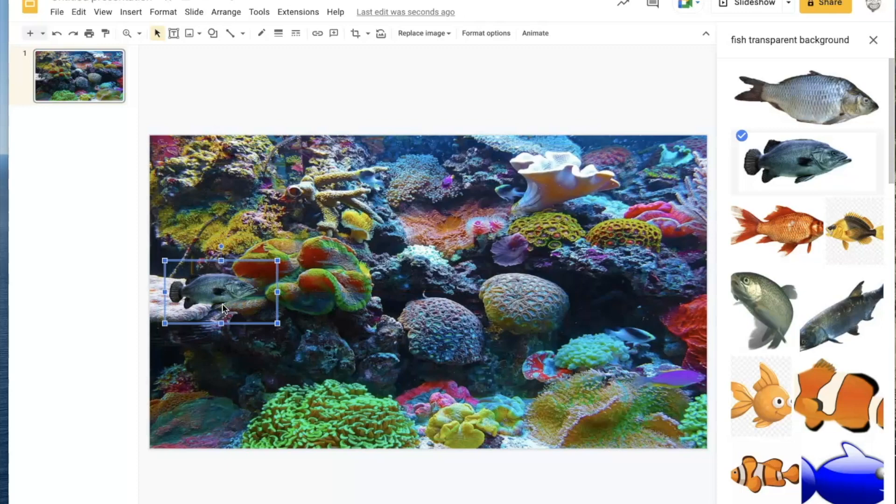
- Search the web images for just "fish"
{"action": "left_click", "coordinate": [781, 37]}
{"action": "triple_click", "coordinate": [811, 46]}
{"action": "type", "text": "fish"}
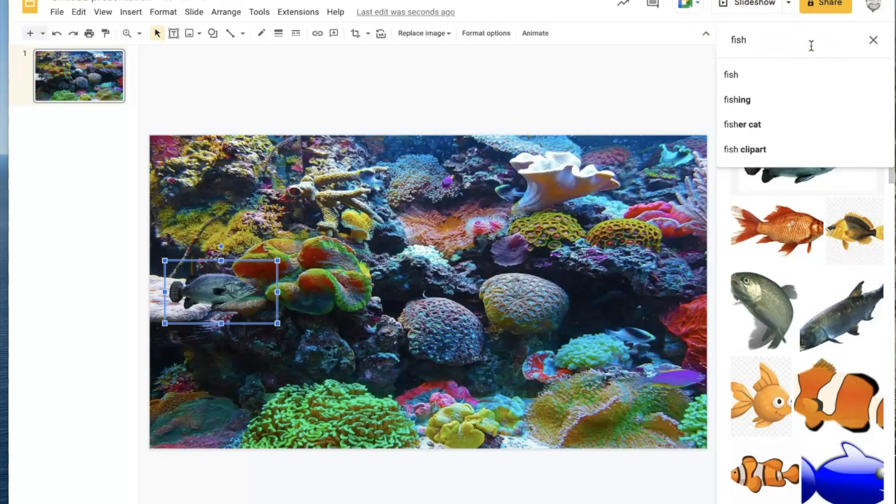
{"action": "left_click", "coordinate": [776, 85]}
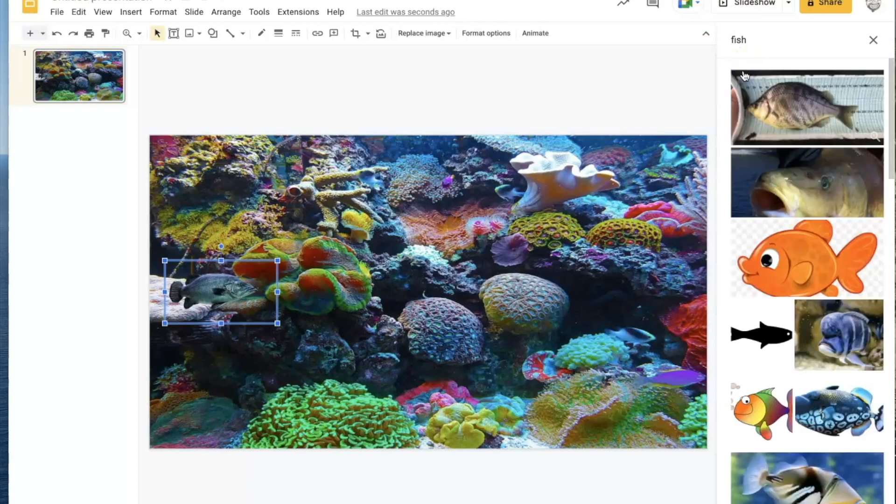
- Try a clownfish image with a white background on the slide at reduced size, and delete it
{"action": "left_click", "coordinate": [847, 420]}
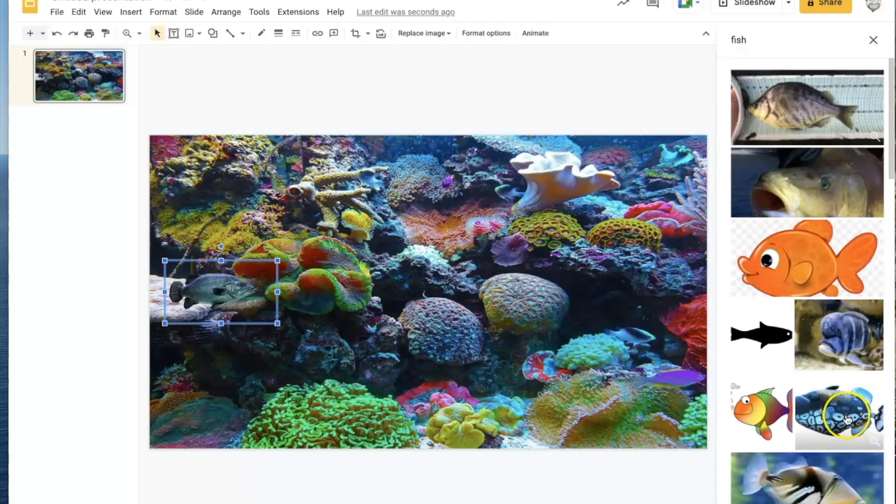
{"action": "left_click_drag", "start_coordinate": [847, 420], "coordinate": [465, 246]}
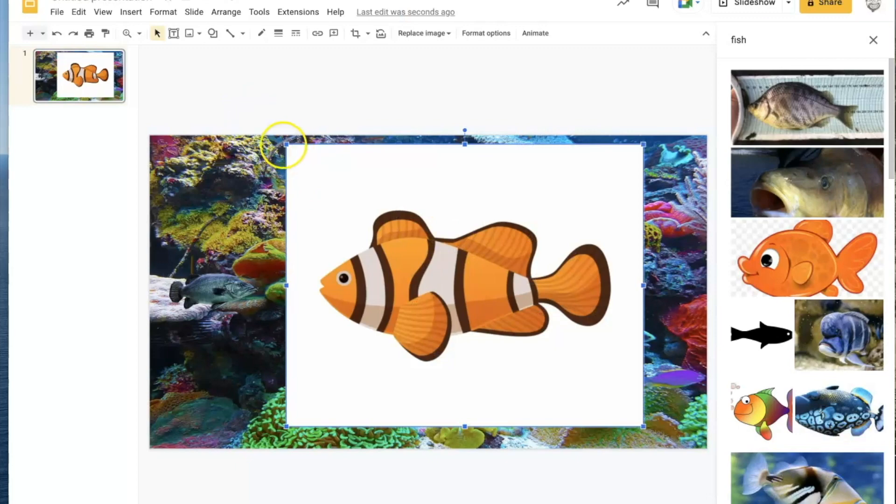
{"action": "left_click_drag", "start_coordinate": [285, 143], "coordinate": [381, 218]}
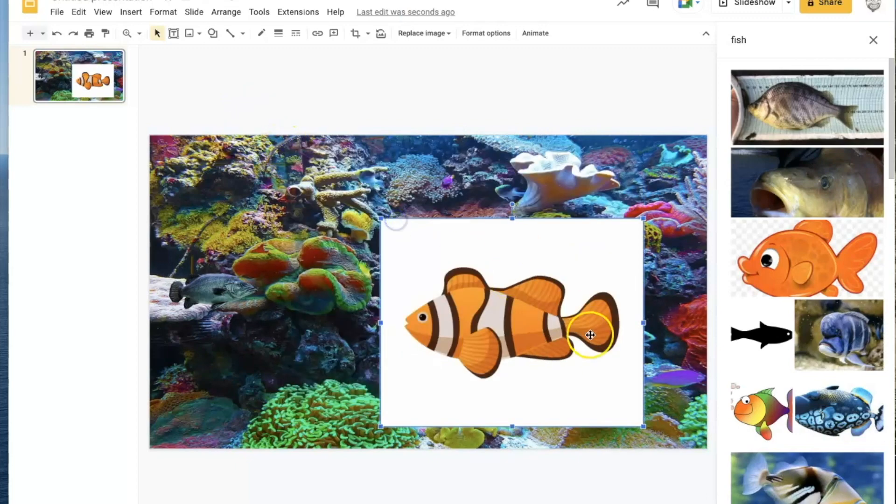
{"action": "key", "text": "Delete"}
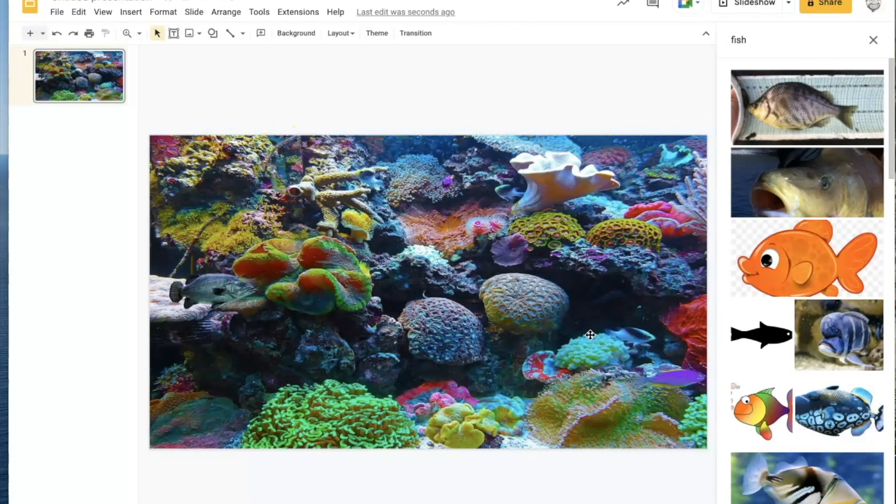
- Move the grey fish up beside the yellow coral near the slide's left edge and cut it from the slide
{"action": "left_click_drag", "start_coordinate": [229, 286], "coordinate": [252, 236]}
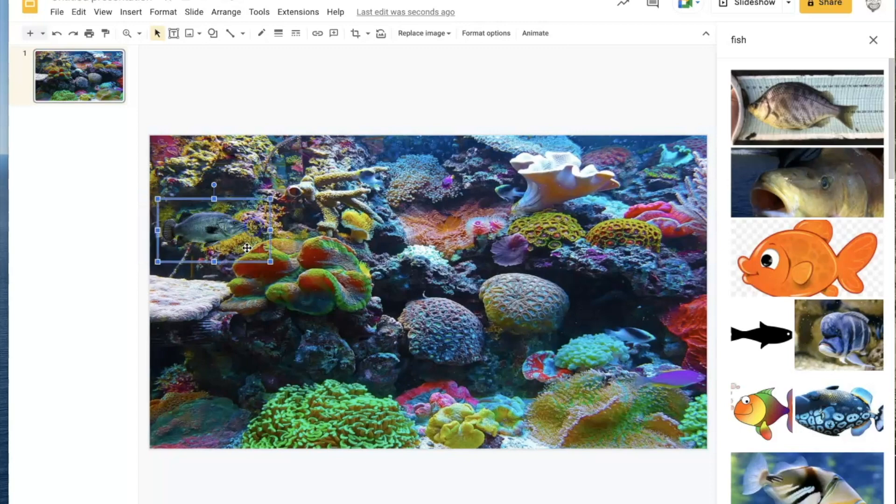
{"action": "key", "text": "Delete"}
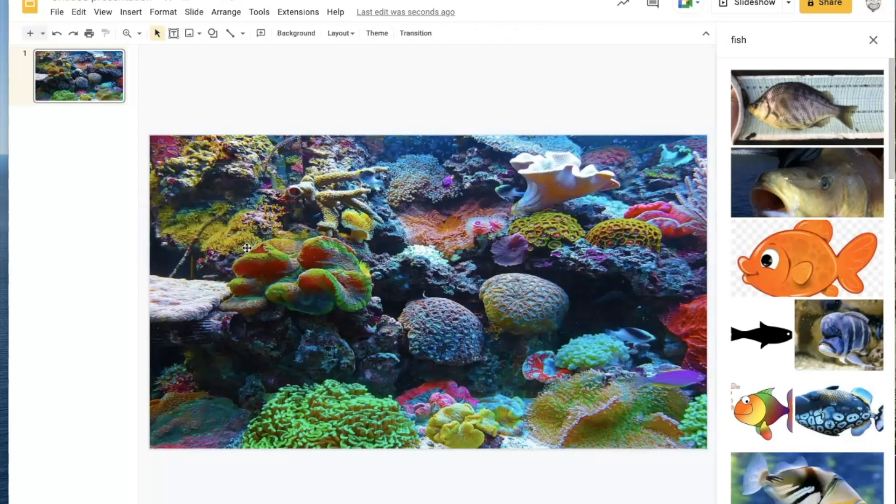
- Duplicate the empty reef slide four times to make five identical background slides
{"action": "left_click", "coordinate": [91, 85]}
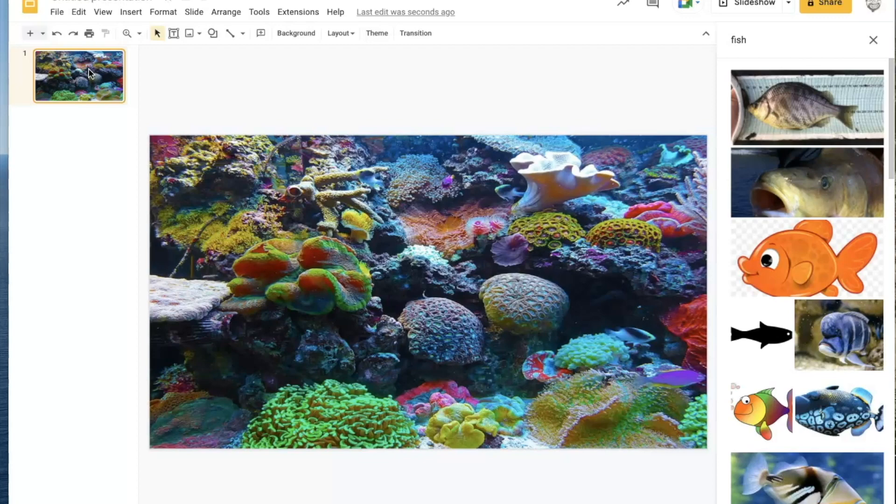
{"action": "left_click", "coordinate": [83, 12]}
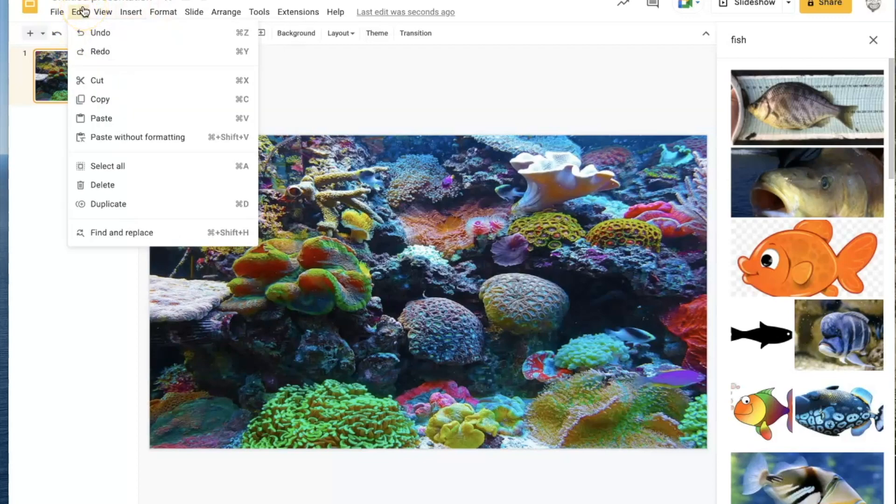
{"action": "left_click", "coordinate": [111, 205]}
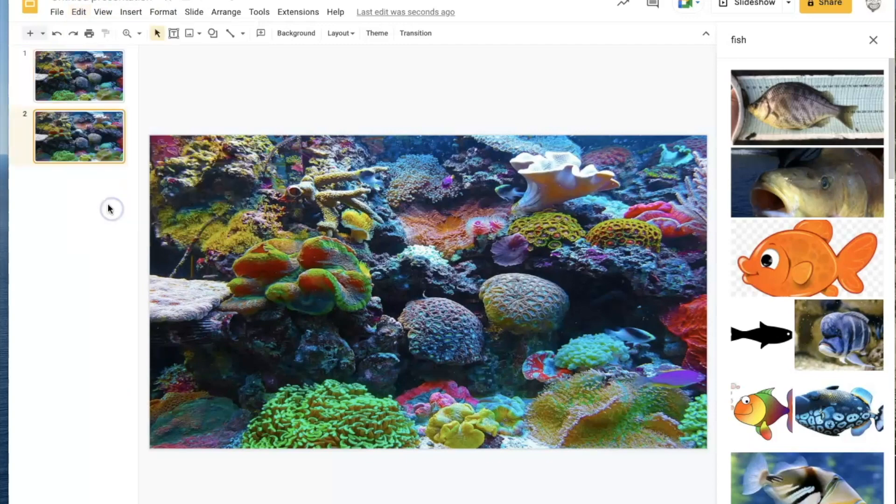
{"action": "left_click", "coordinate": [80, 12]}
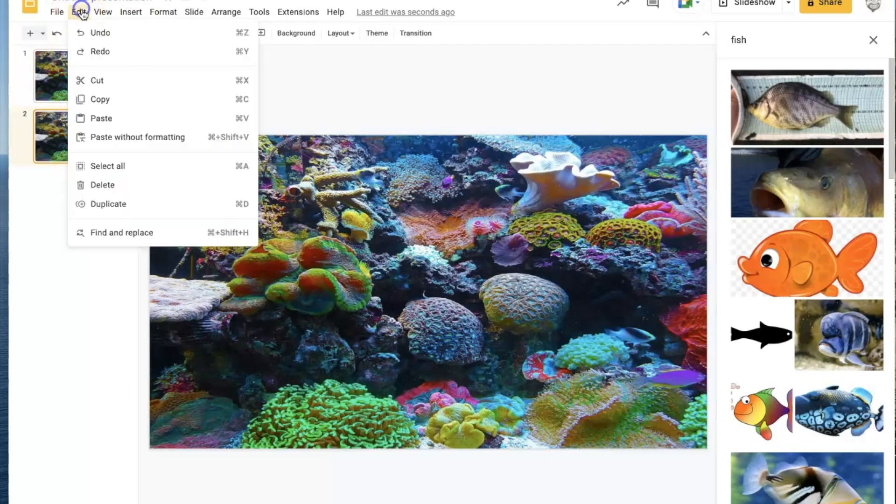
{"action": "left_click", "coordinate": [110, 205]}
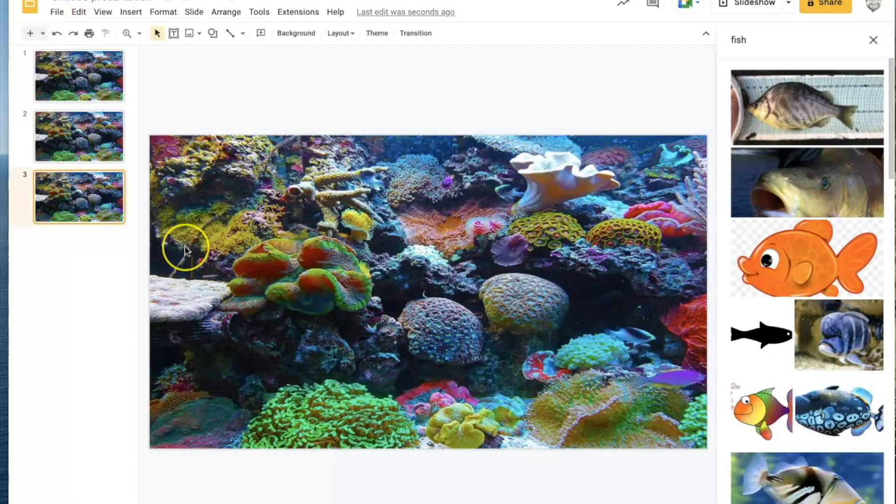
{"action": "key", "text": "ctrl+d"}
{"action": "key", "text": "ctrl+d"}
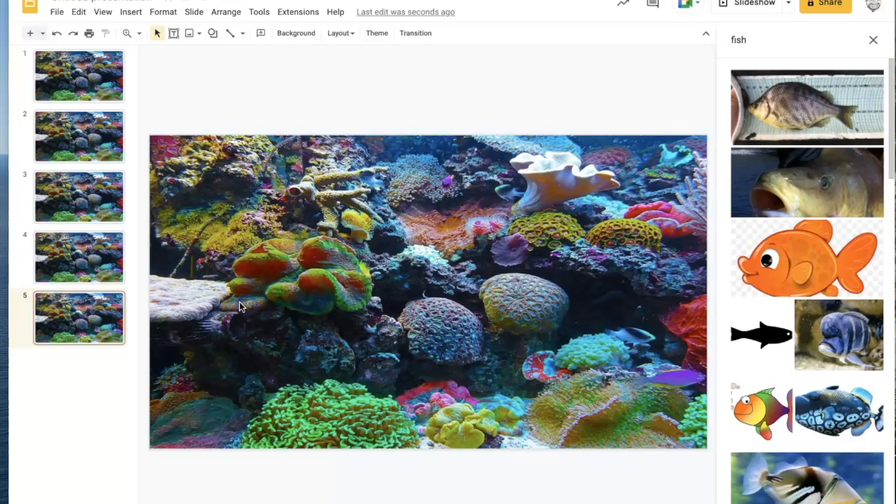
- Paste the cut fish onto slide 5 and move it out past the slide's left edge
{"action": "key", "text": "ctrl+v"}
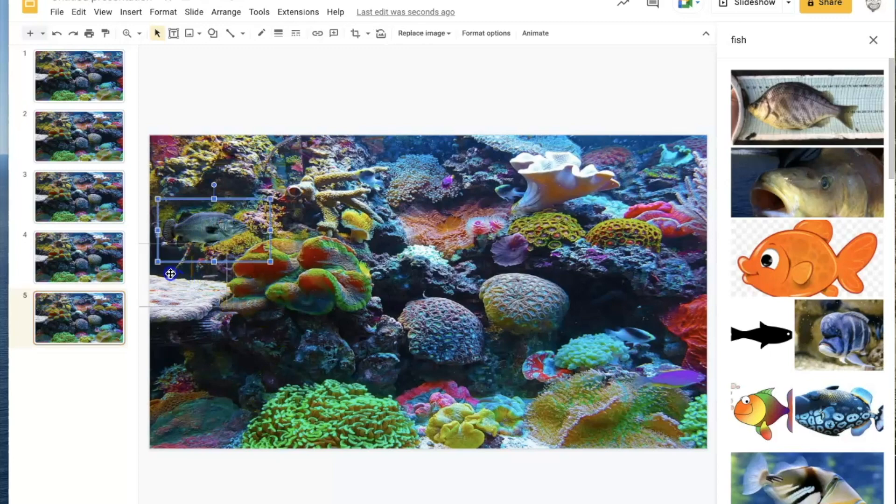
{"action": "left_click_drag", "start_coordinate": [160, 237], "coordinate": [164, 240]}
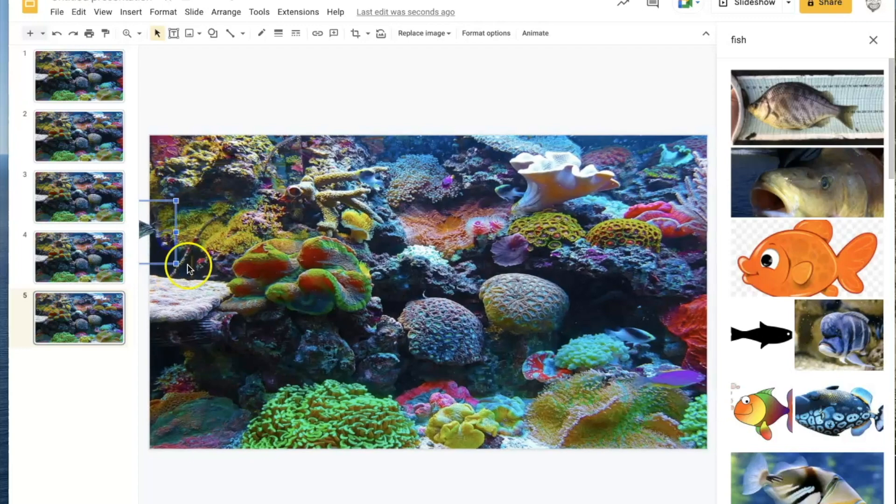
- Create slides 6 and 7 by duplicating the last slide each time and moving the fish slightly farther right on each copy
{"action": "left_click", "coordinate": [89, 315]}
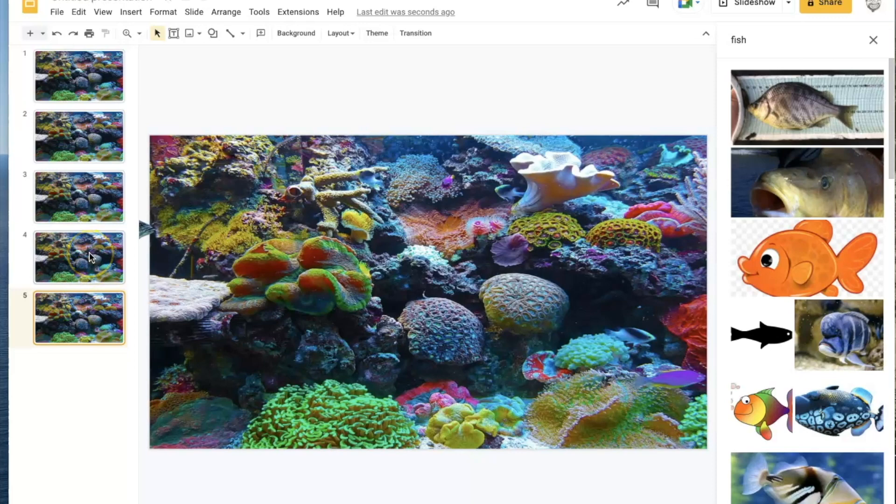
{"action": "key", "text": "ctrl+d"}
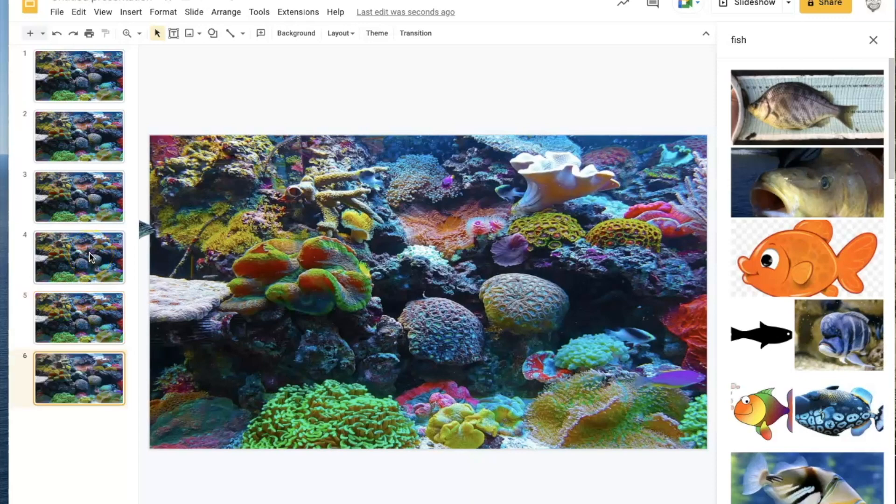
{"action": "left_click_drag", "start_coordinate": [148, 229], "coordinate": [153, 229]}
{"action": "left_click", "coordinate": [69, 376]}
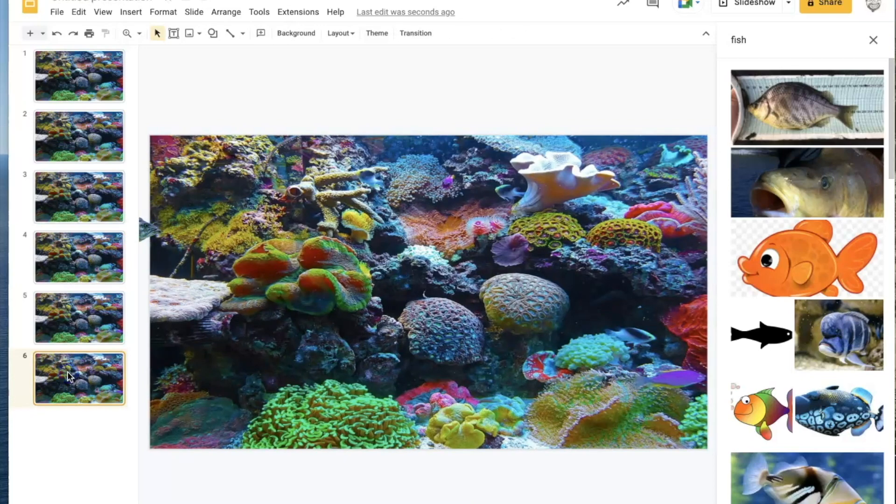
{"action": "key", "text": "ctrl+d"}
{"action": "left_click", "coordinate": [160, 230]}
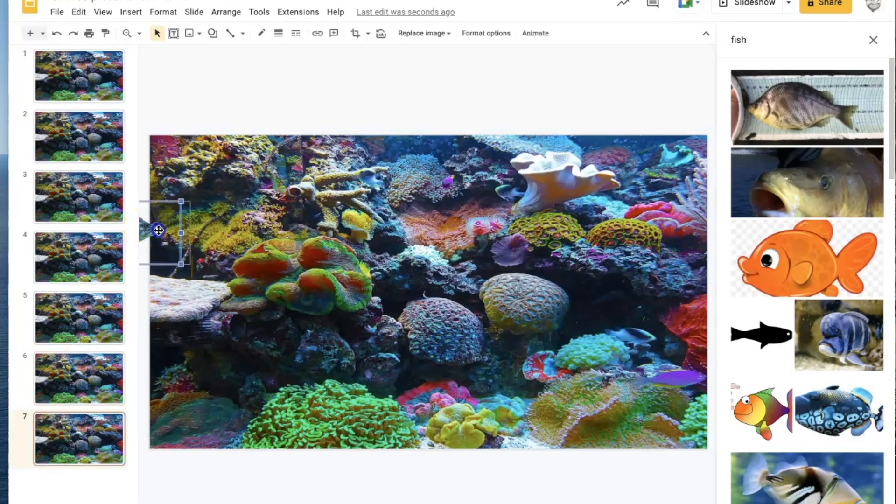
- Create slides 8 and 9 by duplicating the last slide each time and nudging the fish slightly farther right on each copy
{"action": "left_click", "coordinate": [72, 440]}
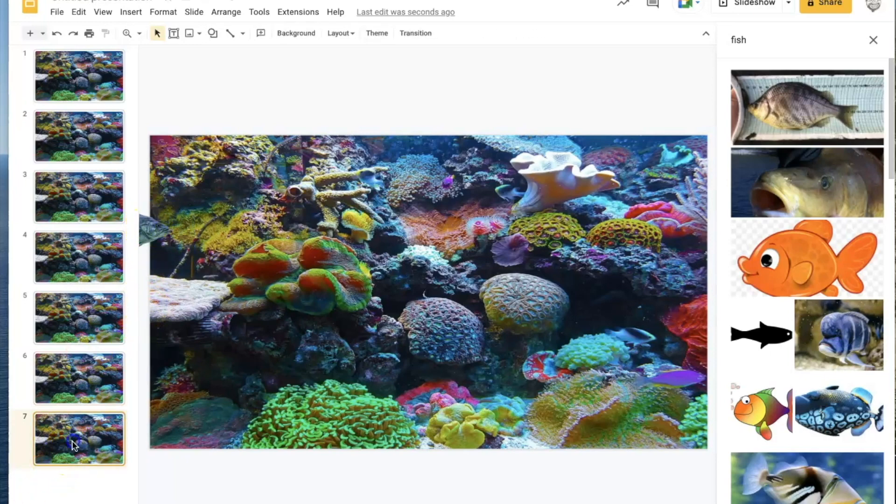
{"action": "key", "text": "ctrl+d"}
{"action": "left_click", "coordinate": [169, 233]}
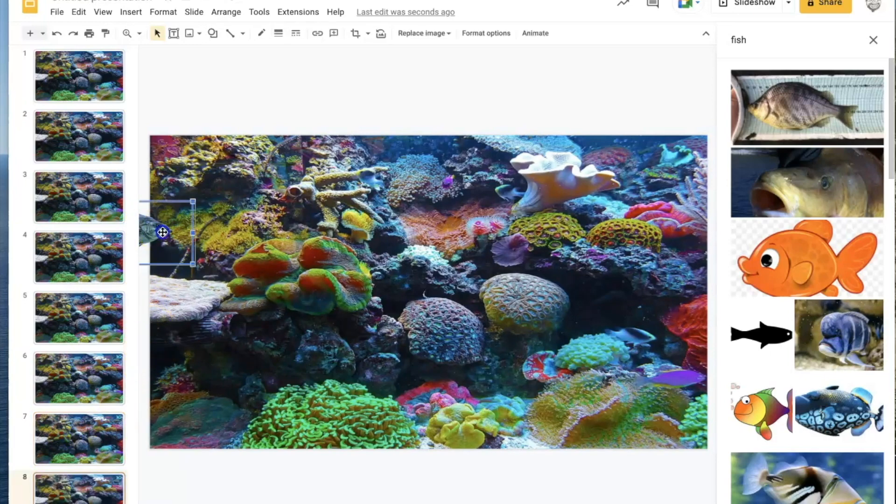
{"action": "left_click", "coordinate": [75, 488]}
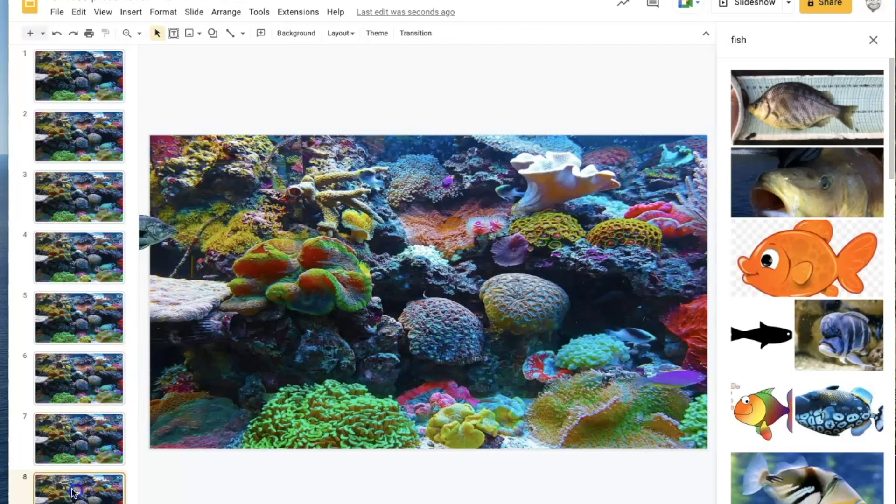
{"action": "left_click", "coordinate": [167, 236]}
{"action": "left_click_drag", "start_coordinate": [167, 236], "coordinate": [175, 237]}
- Add slides 10 to 12 as successive duplicates of the last slide, shifting the fish a little farther into the reef on each
{"action": "left_click", "coordinate": [78, 502]}
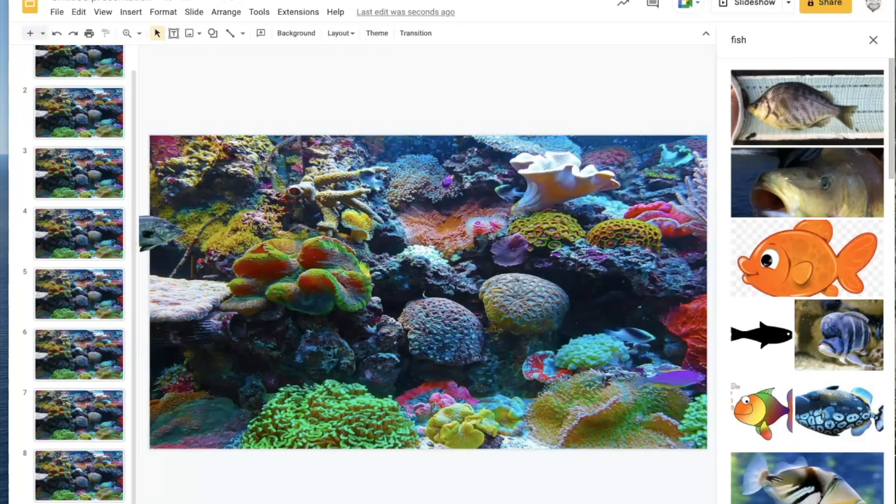
{"action": "left_click", "coordinate": [176, 232]}
{"action": "left_click", "coordinate": [78, 502]}
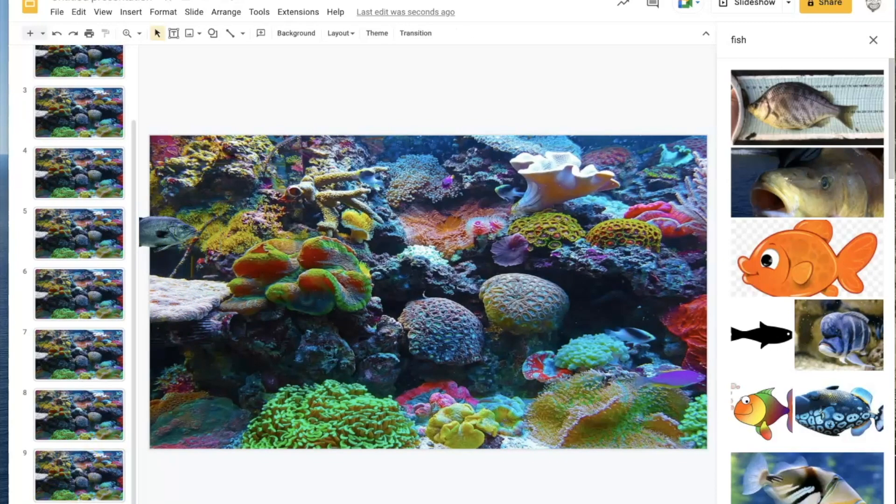
{"action": "left_click", "coordinate": [169, 234]}
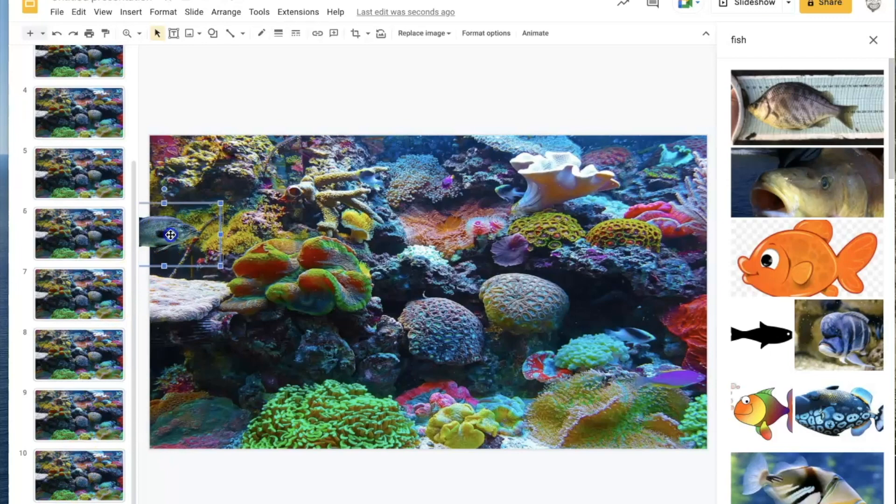
{"action": "left_click", "coordinate": [112, 485]}
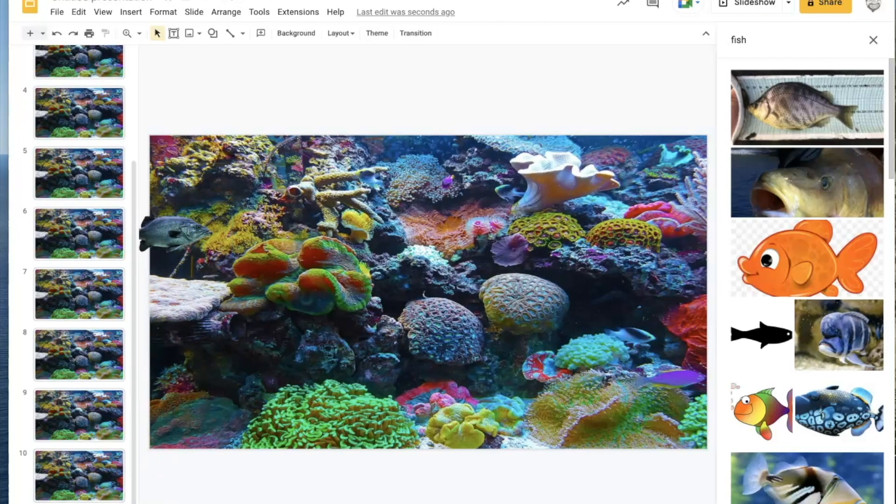
{"action": "key", "text": "super+d"}
{"action": "left_click", "coordinate": [173, 240]}
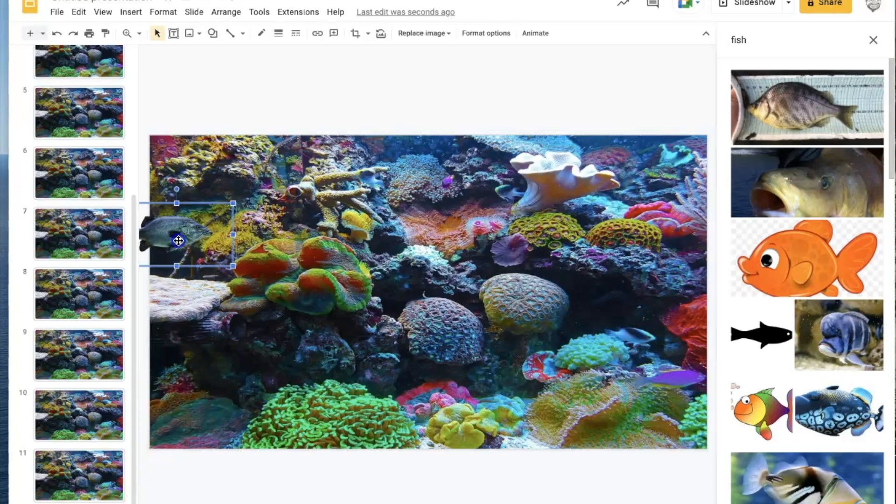
{"action": "left_click_drag", "start_coordinate": [183, 241], "coordinate": [192, 241]}
- Step through the slides in order from slide 1 to examine the fish's frame-by-frame movement into the reef
{"action": "left_click_drag", "start_coordinate": [132, 355], "coordinate": [130, 108]}
{"action": "left_click", "coordinate": [74, 65]}
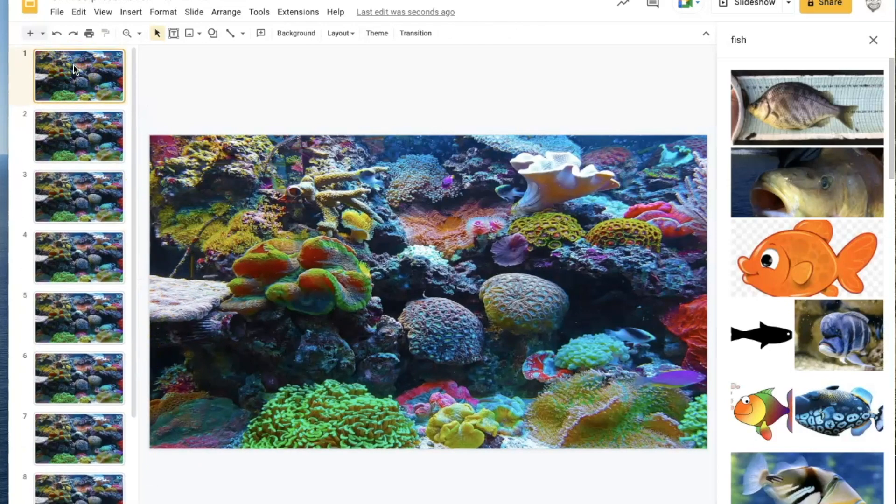
{"action": "key", "text": "Down"}
{"action": "key", "text": "Down"}
{"action": "key", "text": "Down"}
{"action": "key", "text": "Down"}
{"action": "key", "text": "Down"}
{"action": "key", "text": "Down"}
{"action": "key", "text": "Down"}
{"action": "key", "text": "Down"}
{"action": "key", "text": "Down"}
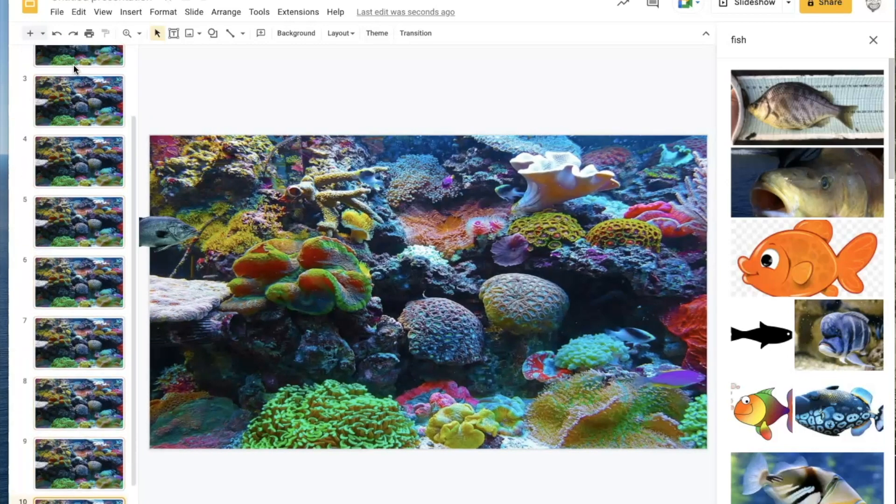
{"action": "key", "text": "Down"}
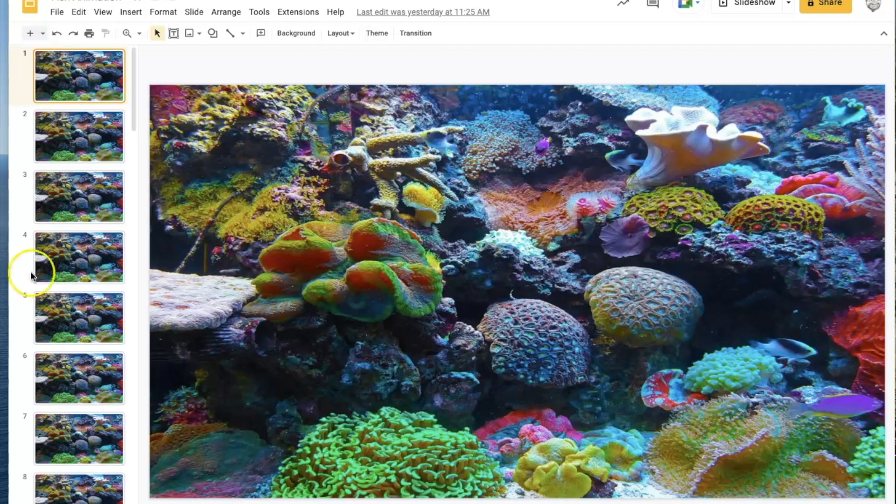
- Step through the finished Fish Animation deck from slide 1 to slide 50 to examine how both fish cross the reef
{"action": "right_click", "coordinate": [76, 85]}
{"action": "key", "text": "Down"}
{"action": "key", "text": "Down"}
{"action": "key", "text": "Down"}
{"action": "key", "text": "Down"}
{"action": "key", "text": "Down"}
{"action": "key", "text": "Down"}
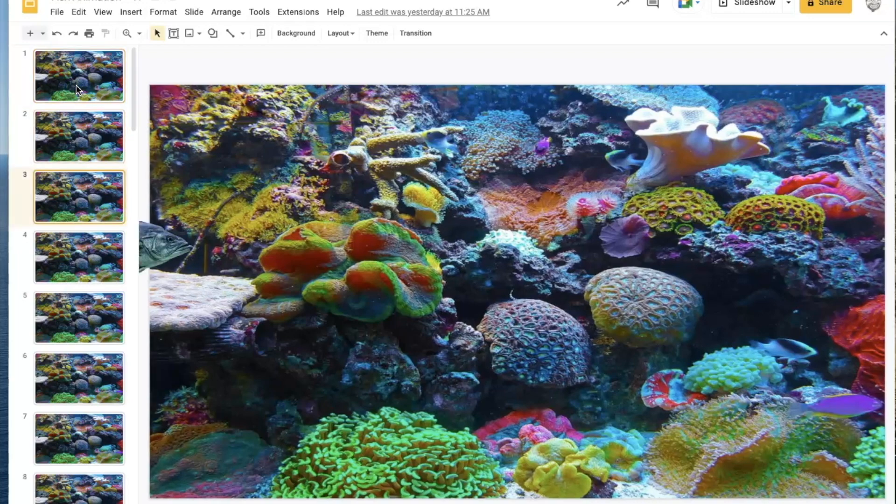
{"action": "key", "text": "Down"}
{"action": "key", "text": "Down"}
{"action": "key", "text": "Down"}
{"action": "key", "text": "Down"}
{"action": "key", "text": "Down"}
{"action": "key", "text": "Down"}
{"action": "key", "text": "Down"}
{"action": "key", "text": "Down"}
{"action": "key", "text": "Down"}
{"action": "key", "text": "Down"}
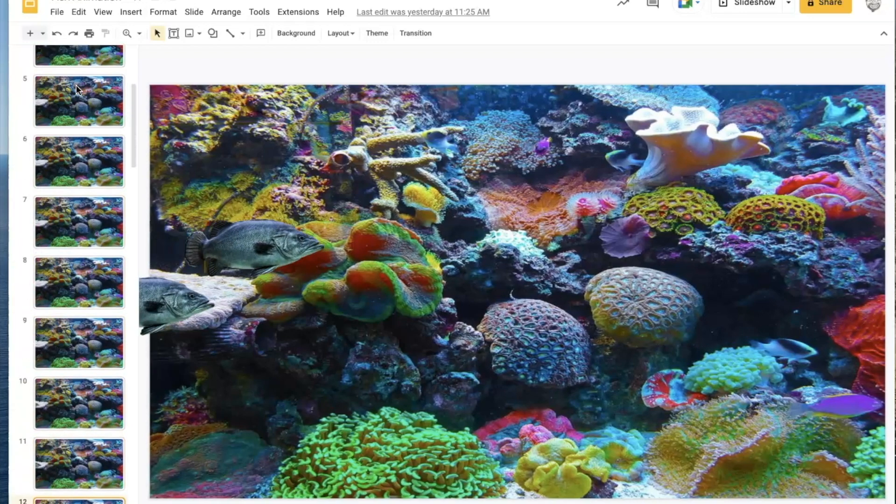
{"action": "key", "text": "Down"}
{"action": "key", "text": "Down"}
{"action": "key", "text": "Down"}
{"action": "key", "text": "Down"}
{"action": "key", "text": "Down"}
{"action": "key", "text": "Down"}
{"action": "key", "text": "Down"}
{"action": "key", "text": "Down"}
{"action": "key", "text": "Down"}
{"action": "key", "text": "Down"}
{"action": "key", "text": "Down"}
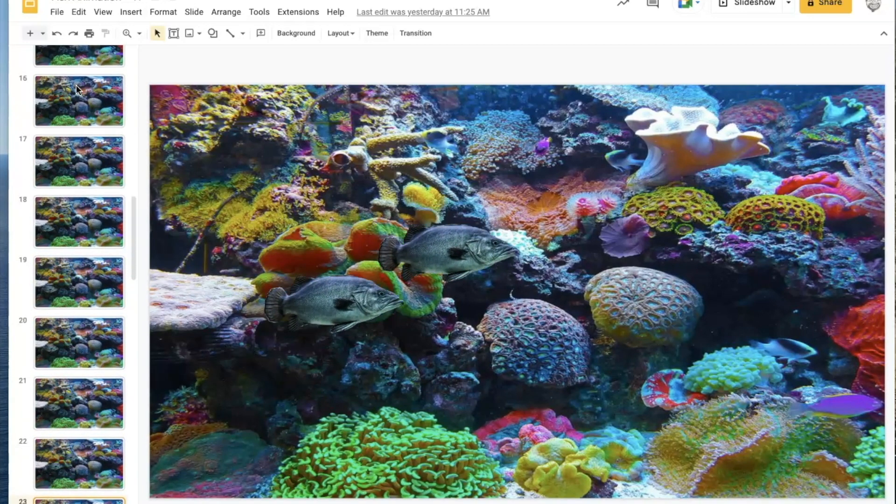
{"action": "key", "text": "Down"}
{"action": "key", "text": "Down"}
{"action": "key", "text": "Down"}
{"action": "key", "text": "Down"}
{"action": "key", "text": "Down"}
{"action": "key", "text": "Down"}
{"action": "key", "text": "Down"}
{"action": "key", "text": "Down"}
{"action": "key", "text": "Down"}
{"action": "key", "text": "Down"}
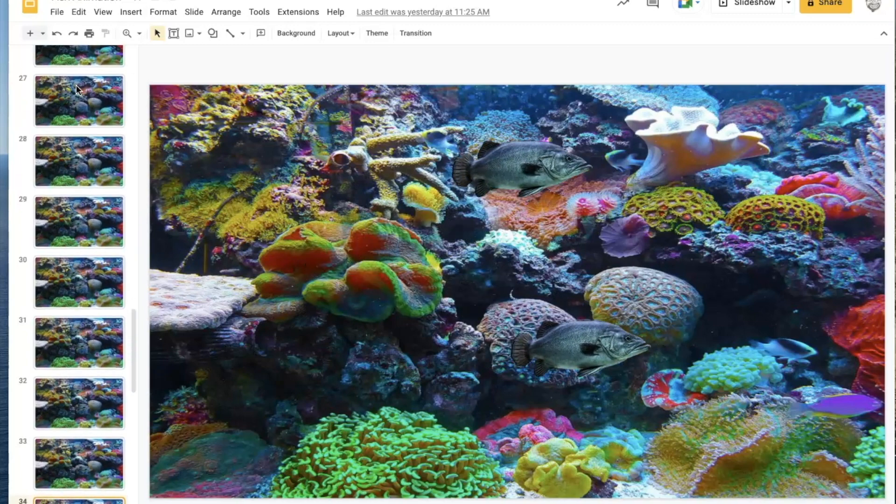
{"action": "key", "text": "Down"}
{"action": "key", "text": "Down"}
{"action": "key", "text": "Down"}
{"action": "key", "text": "Down"}
{"action": "key", "text": "Down"}
{"action": "key", "text": "Down"}
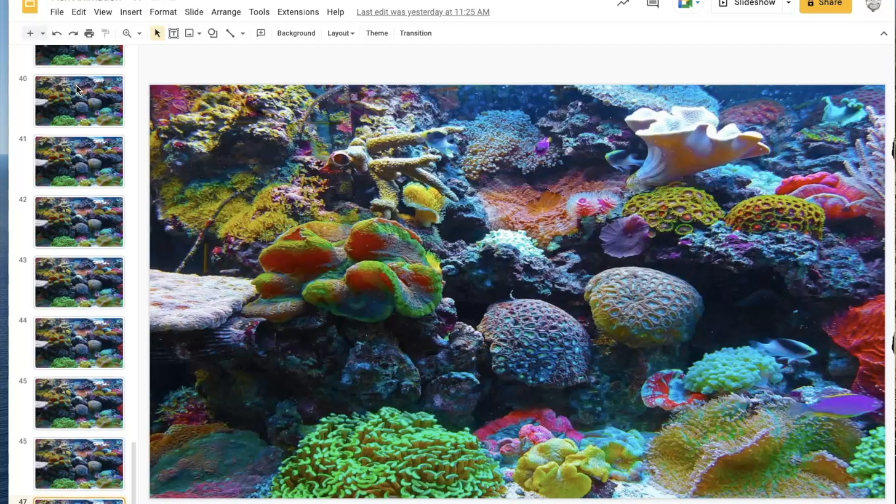
{"action": "scroll", "coordinate": [136, 486], "scroll_direction": "down", "scroll_amount": 5}
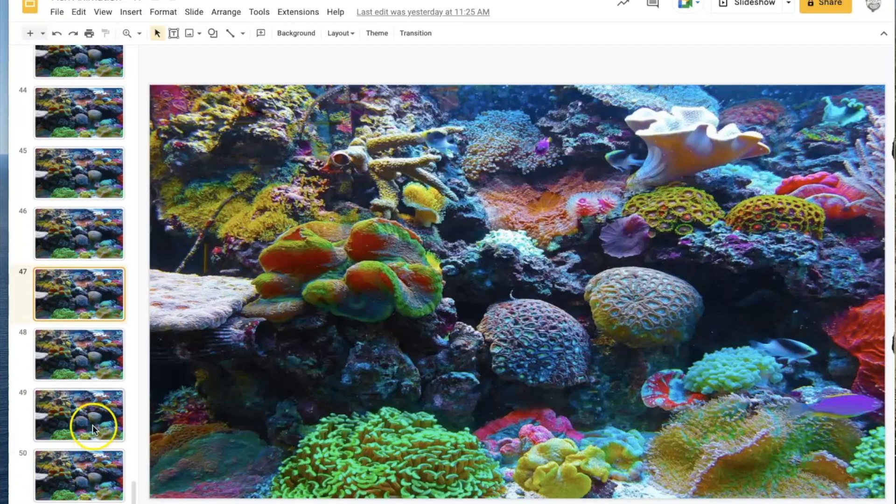
{"action": "left_click", "coordinate": [88, 343]}
{"action": "left_click", "coordinate": [76, 403]}
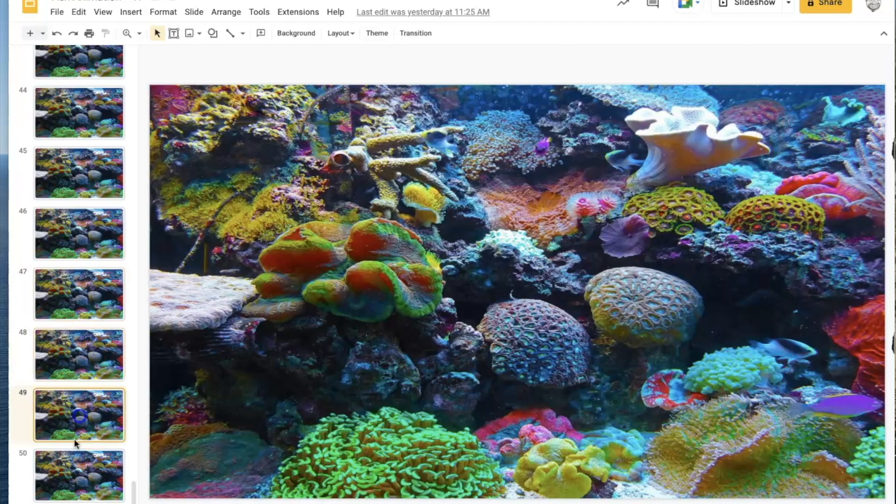
{"action": "left_click", "coordinate": [68, 479]}
{"action": "left_click", "coordinate": [427, 364]}
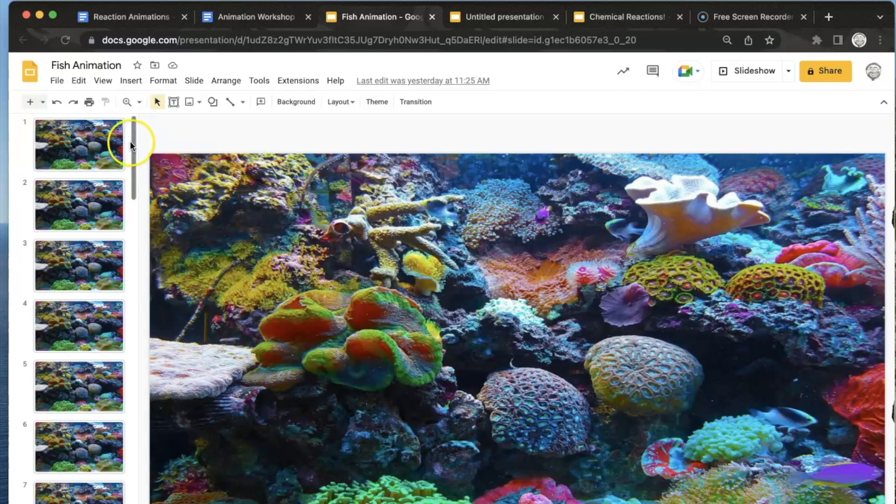
- Select all slides of the Fish Animation presentation, starting from slide 1
{"action": "left_click", "coordinate": [73, 137]}
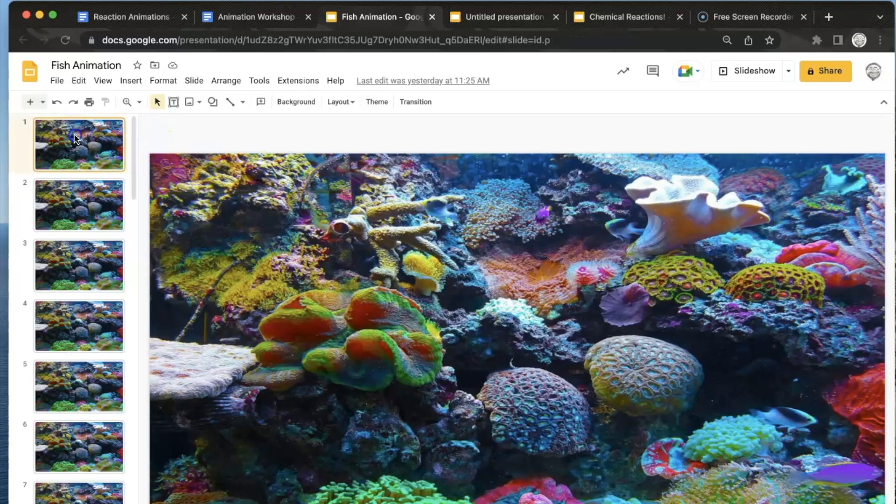
{"action": "left_click", "coordinate": [79, 80]}
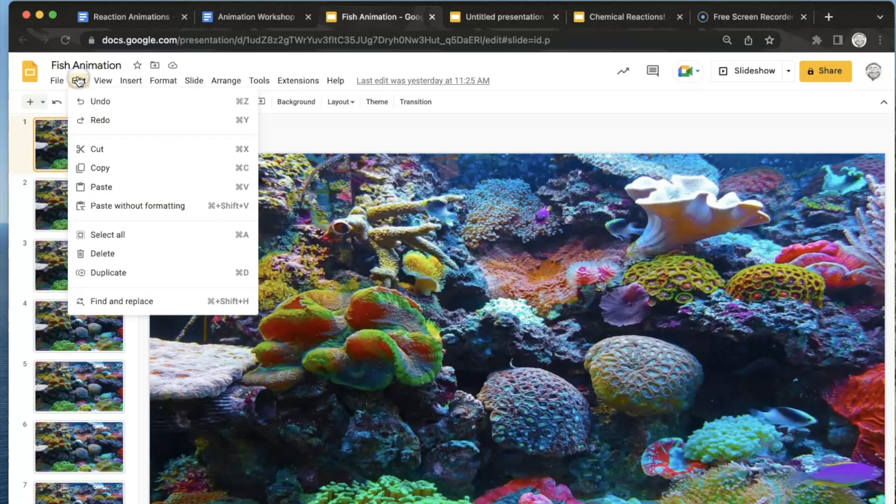
{"action": "left_click", "coordinate": [116, 235]}
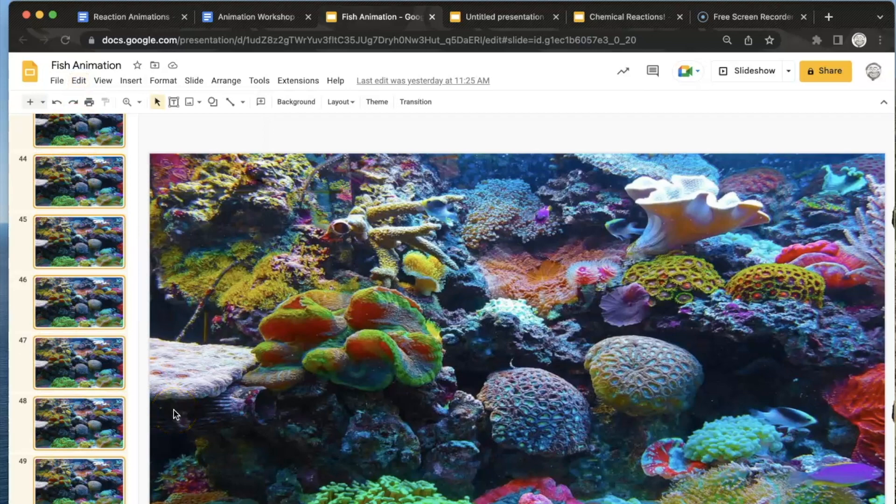
- Set the web publishing options to auto-advance every second, start when the player loads and restart after the last slide
{"action": "left_click", "coordinate": [61, 80]}
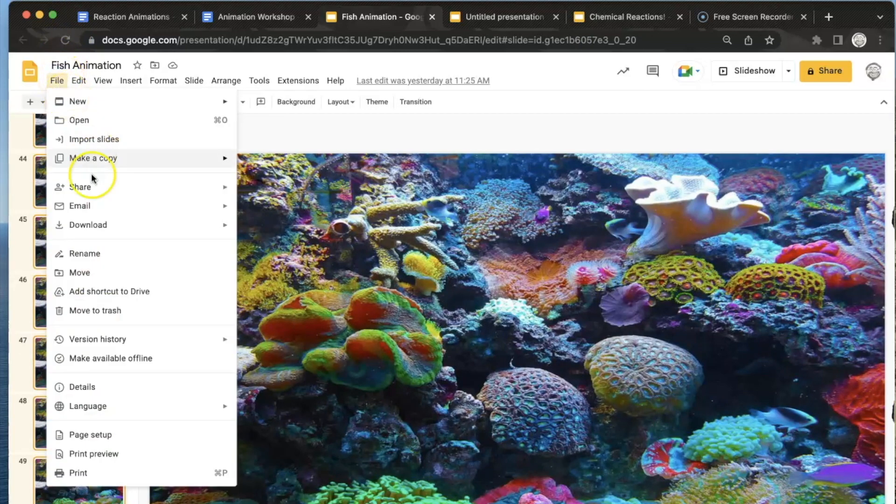
{"action": "mouse_move", "coordinate": [96, 187]}
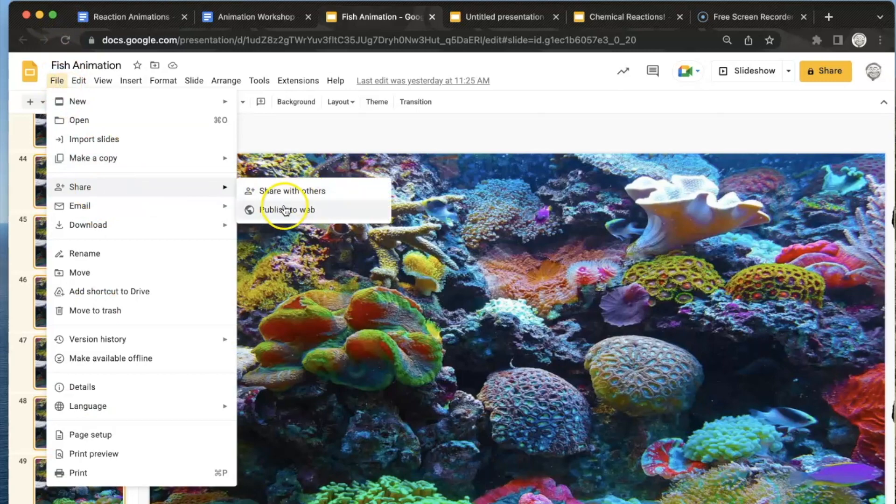
{"action": "left_click", "coordinate": [280, 209]}
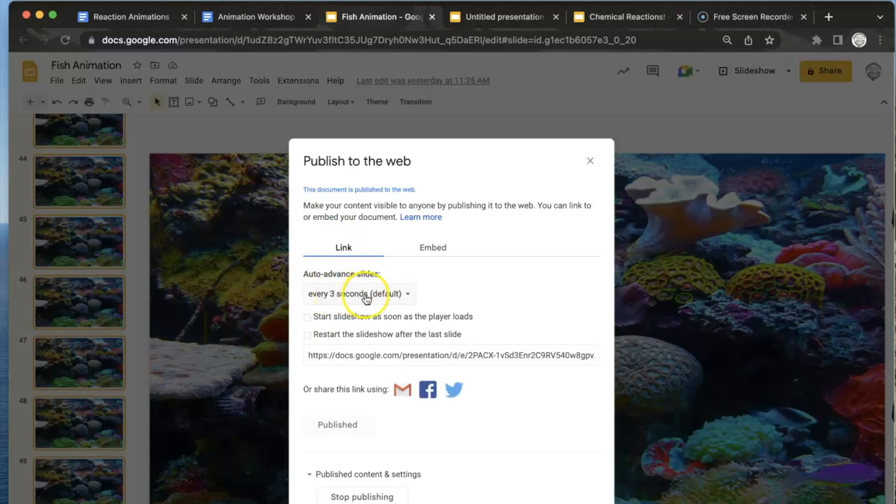
{"action": "left_click", "coordinate": [410, 293]}
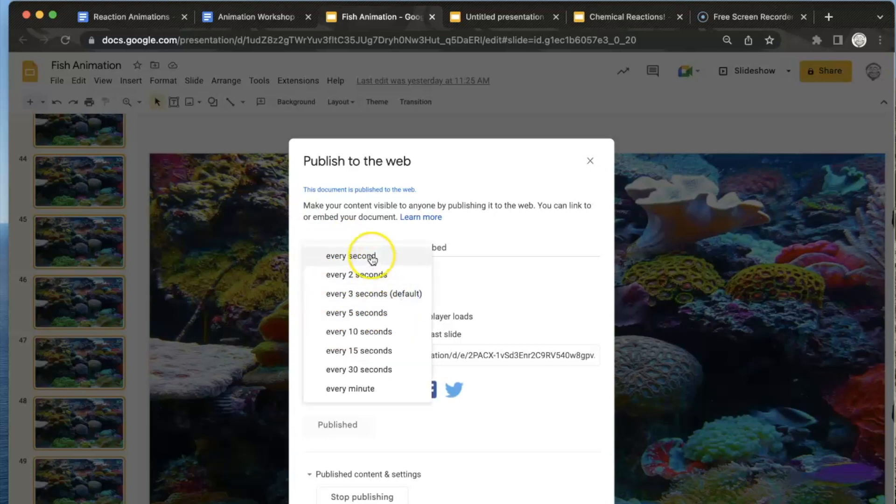
{"action": "left_click", "coordinate": [370, 255]}
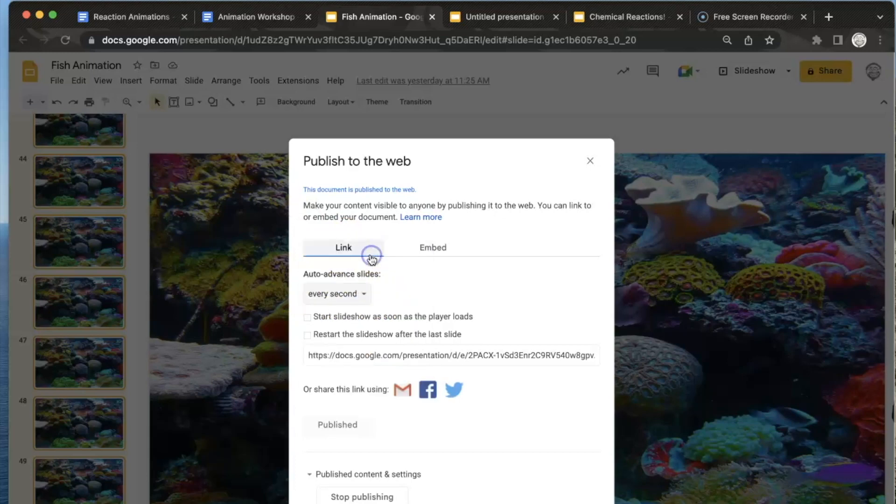
{"action": "left_click", "coordinate": [308, 317]}
{"action": "left_click", "coordinate": [308, 335]}
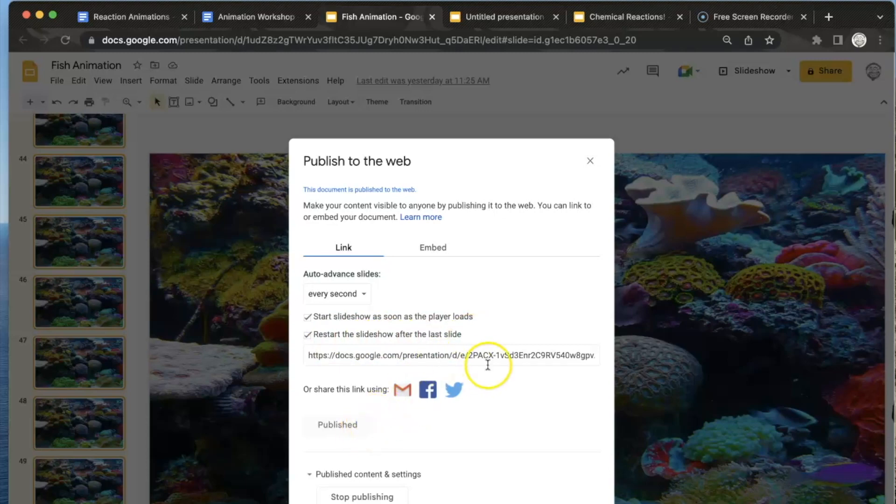
- Copy the published presentation link and open it in a new browser tab to play the animation
{"action": "left_click", "coordinate": [491, 358]}
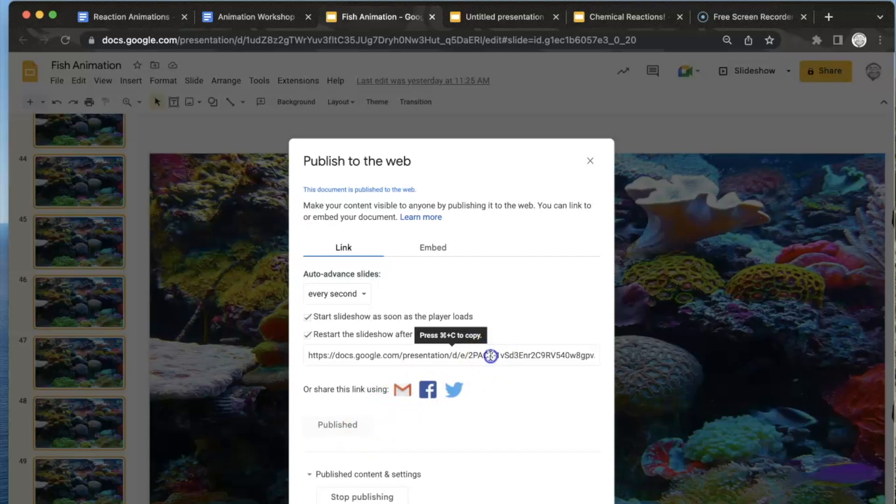
{"action": "left_click", "coordinate": [490, 356]}
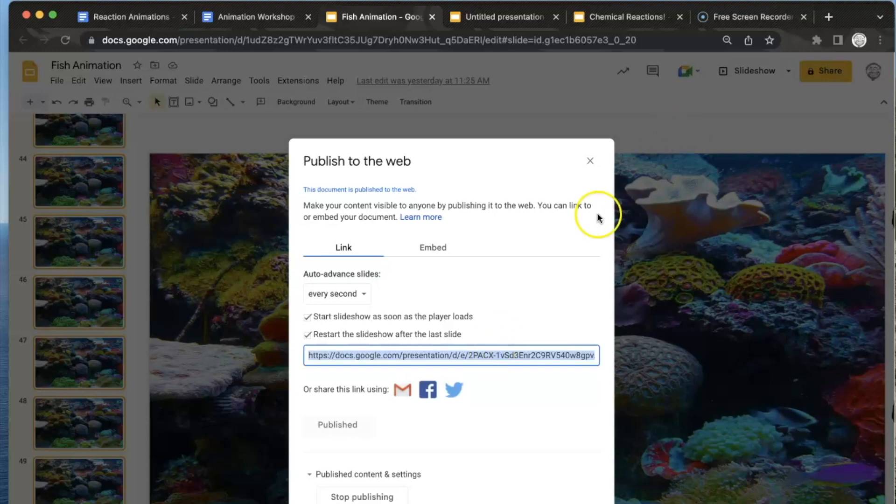
{"action": "left_click", "coordinate": [829, 19]}
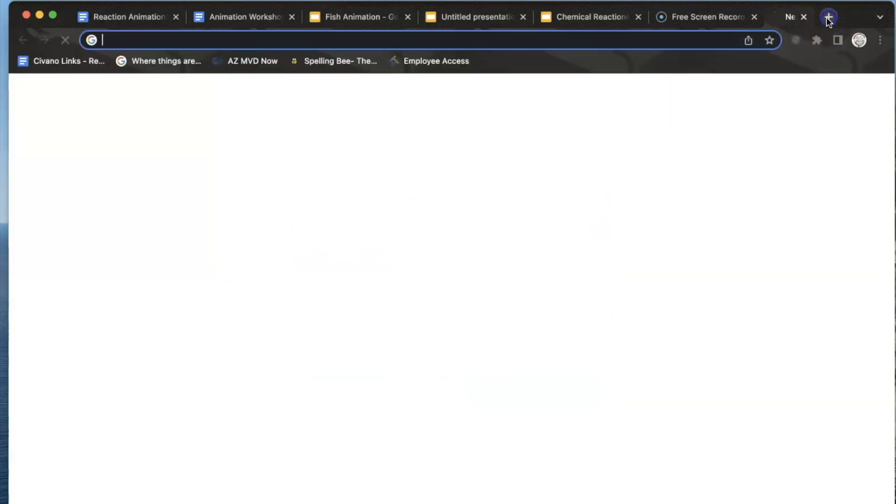
{"action": "type", "text": "https://docs.google.com/presentation/d/e/2PACX-1vSd3Enr2C9RV540w8gpvAt6OKclZDhDFpE3Ol6sUzoXAK_2qbPCpDG8u9xyS7y9HQCmotby42Yn_50L/pub?start=true&loop=true&delayms=1000"}
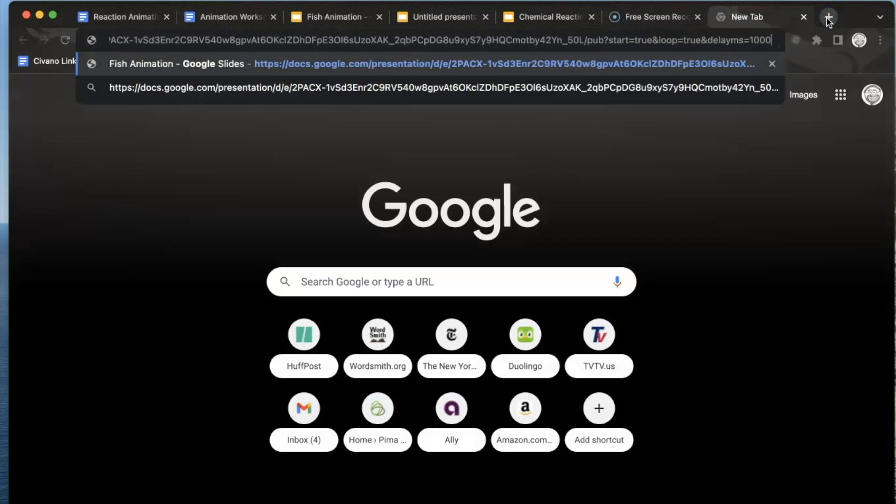
{"action": "key", "text": "Return"}
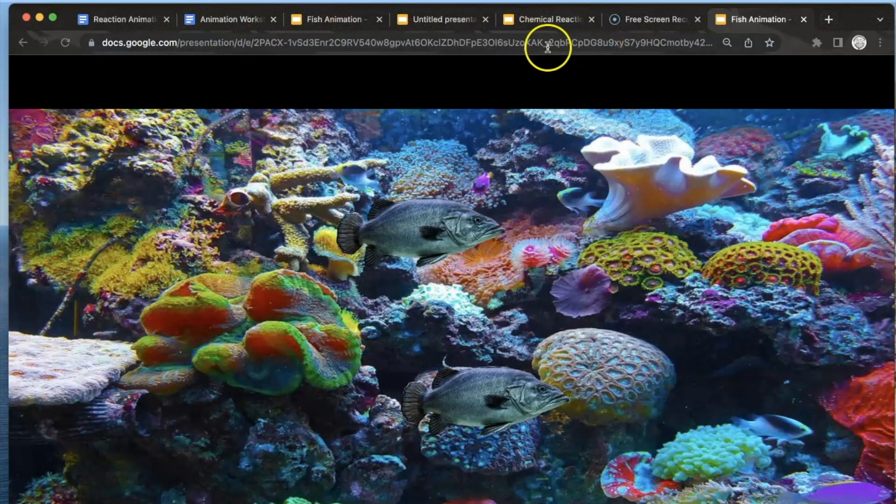
- Shorten the delayms value in the published Fish Animation address to 100 and reload the slideshow
{"action": "left_click", "coordinate": [640, 43]}
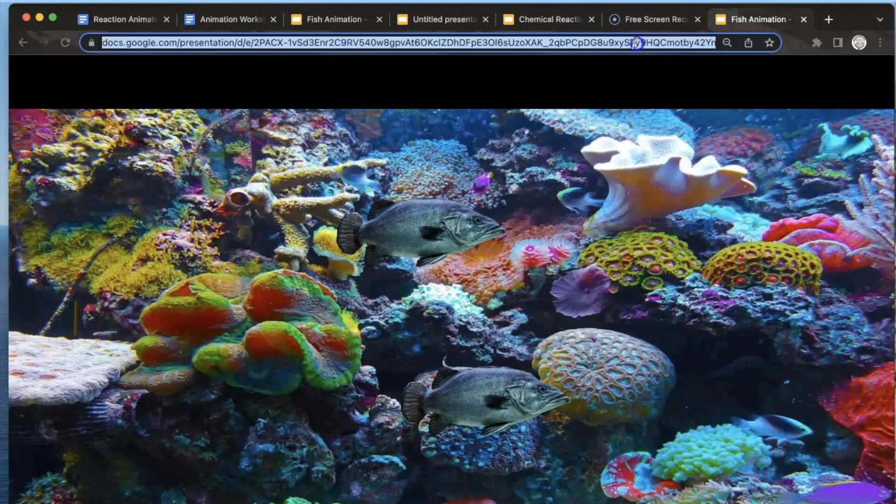
{"action": "left_click", "coordinate": [642, 42]}
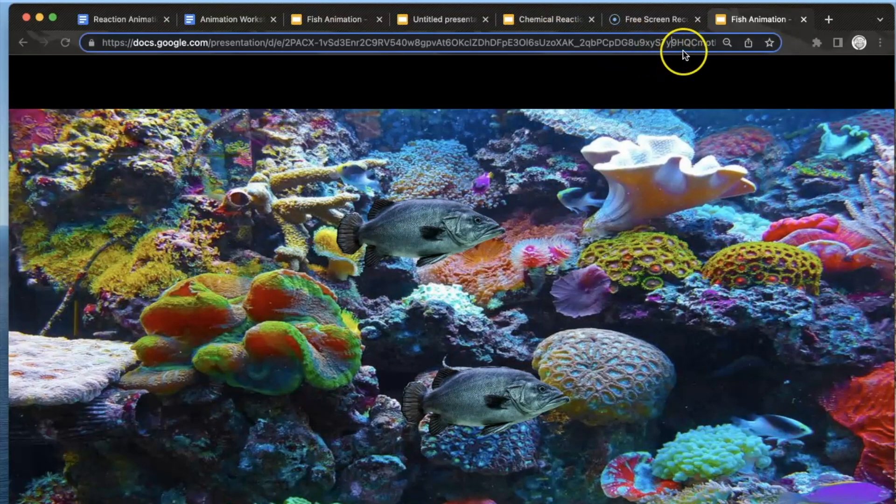
{"action": "key", "text": "Right"}
{"action": "key", "text": "Right"}
{"action": "key", "text": "Right"}
{"action": "key", "text": "Right"}
{"action": "key", "text": "Right"}
{"action": "key", "text": "Right"}
{"action": "key", "text": "Right"}
{"action": "key", "text": "Right"}
{"action": "key", "text": "Right"}
{"action": "key", "text": "Right"}
{"action": "key", "text": "Right"}
{"action": "key", "text": "Right"}
{"action": "key", "text": "Right"}
{"action": "key", "text": "Right"}
{"action": "key", "text": "Right"}
{"action": "key", "text": "Right"}
{"action": "key", "text": "Right"}
{"action": "key", "text": "Right"}
{"action": "key", "text": "Right"}
{"action": "key", "text": "Right"}
{"action": "key", "text": "Right"}
{"action": "key", "text": "Right"}
{"action": "key", "text": "Right"}
{"action": "key", "text": "Right"}
{"action": "key", "text": "Right"}
{"action": "key", "text": "Right"}
{"action": "key", "text": "Right"}
{"action": "key", "text": "Right"}
{"action": "key", "text": "Right"}
{"action": "key", "text": "Right"}
{"action": "key", "text": "Right"}
{"action": "key", "text": "Right"}
{"action": "key", "text": "Right"}
{"action": "key", "text": "Right"}
{"action": "key", "text": "Right"}
{"action": "key", "text": "Right"}
{"action": "key", "text": "Right"}
{"action": "key", "text": "Right"}
{"action": "key", "text": "Right"}
{"action": "key", "text": "Right"}
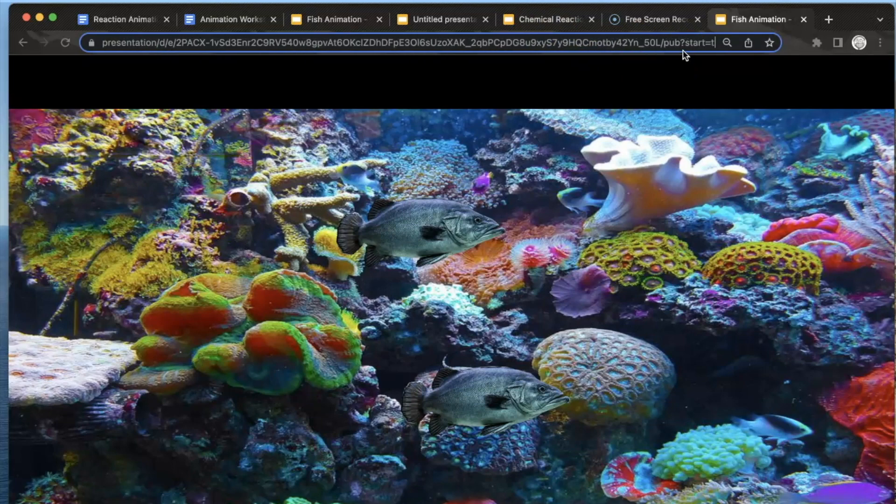
{"action": "key", "text": "Right"}
{"action": "key", "text": "Right"}
{"action": "key", "text": "Right"}
{"action": "key", "text": "Right"}
{"action": "key", "text": "Right"}
{"action": "key", "text": "Right"}
{"action": "key", "text": "Right"}
{"action": "key", "text": "Right"}
{"action": "key", "text": "Right"}
{"action": "key", "text": "Right"}
{"action": "key", "text": "Right"}
{"action": "key", "text": "Right"}
{"action": "key", "text": "Right"}
{"action": "key", "text": "Right"}
{"action": "key", "text": "Right"}
{"action": "key", "text": "Right"}
{"action": "key", "text": "Right"}
{"action": "key", "text": "Right"}
{"action": "key", "text": "Right"}
{"action": "key", "text": "Right"}
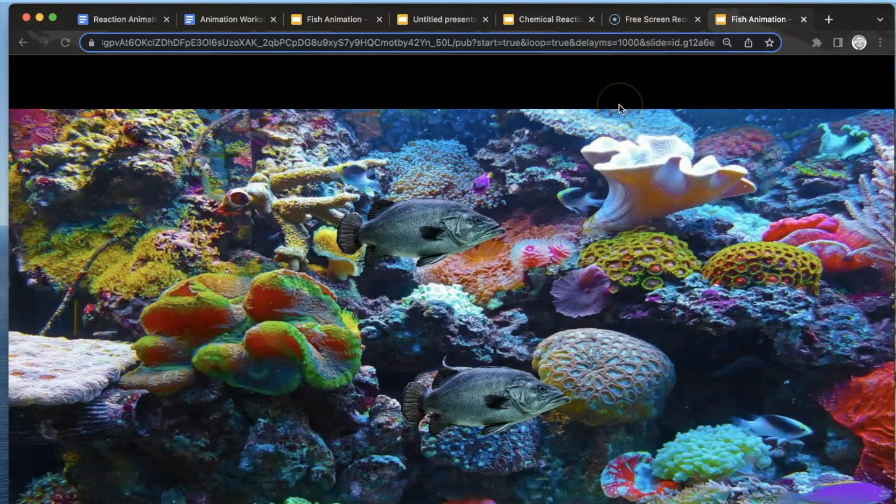
{"action": "left_click", "coordinate": [639, 43]}
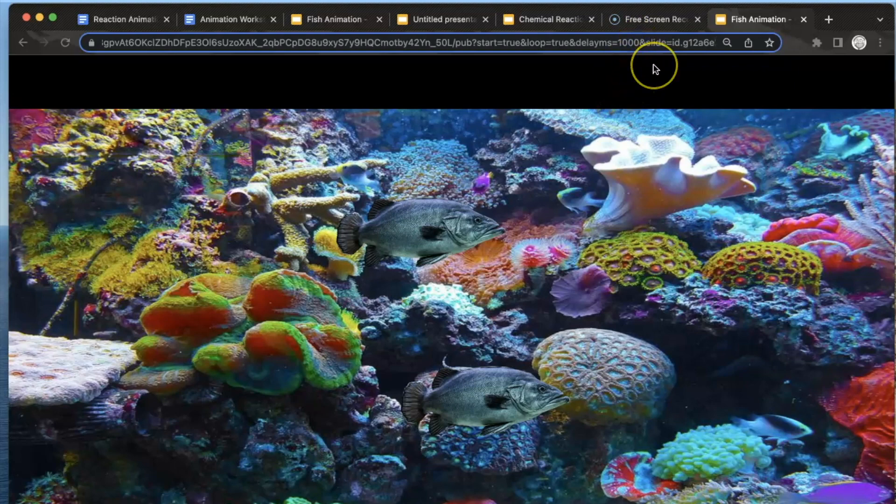
{"action": "key", "text": "BackSpace"}
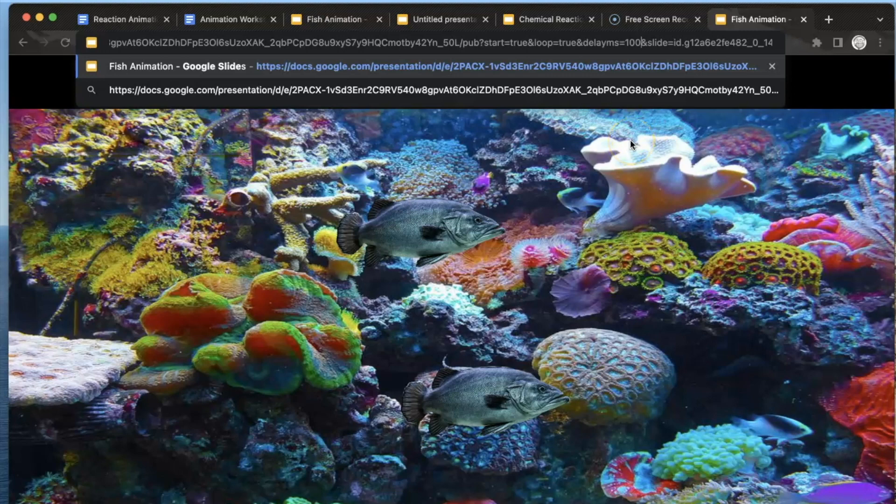
{"action": "key", "text": "Return"}
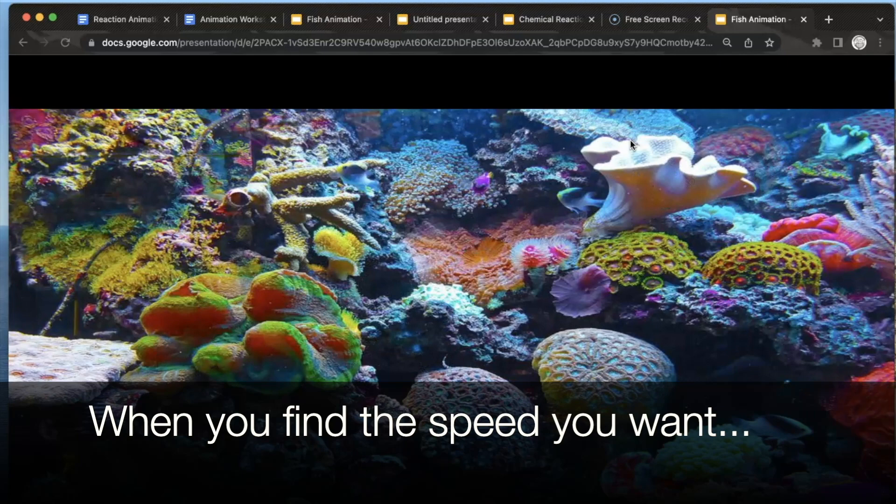
- Set the delayms value in the published Fish Animation address to 20 and replay the slideshow at that speed
{"action": "left_click", "coordinate": [700, 42]}
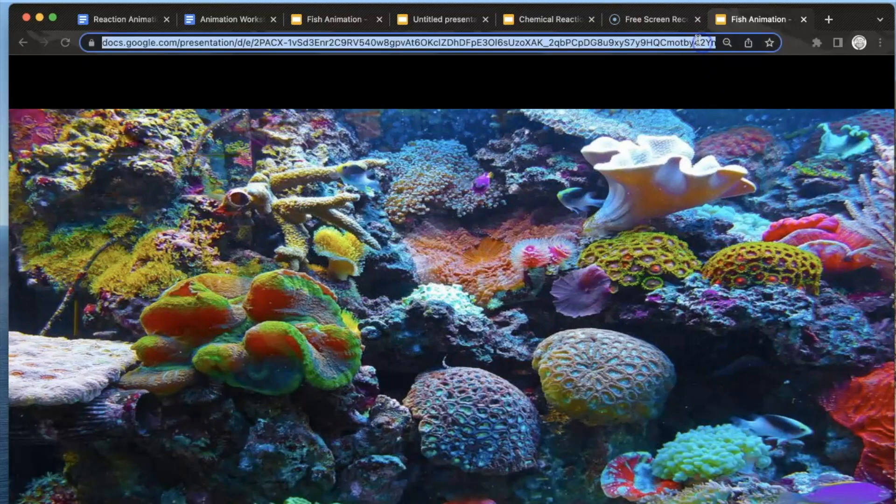
{"action": "key", "text": "Right"}
{"action": "key", "text": "Right"}
{"action": "key", "text": "Right"}
{"action": "key", "text": "Right"}
{"action": "key", "text": "Right"}
{"action": "key", "text": "Right"}
{"action": "key", "text": "Right"}
{"action": "key", "text": "Right"}
{"action": "key", "text": "Right"}
{"action": "key", "text": "Right"}
{"action": "key", "text": "Right"}
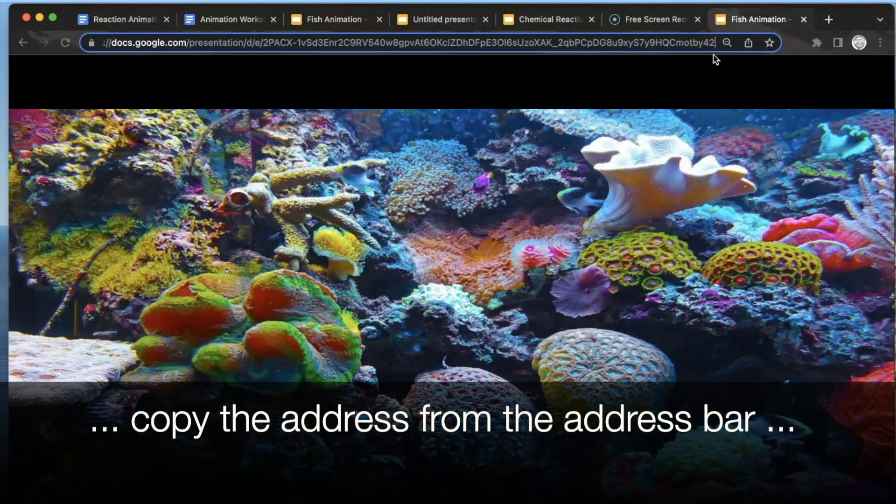
{"action": "key", "text": "Right"}
{"action": "key", "text": "Right"}
{"action": "key", "text": "Right"}
{"action": "key", "text": "Right"}
{"action": "key", "text": "Right"}
{"action": "key", "text": "Right"}
{"action": "key", "text": "Right"}
{"action": "key", "text": "Right"}
{"action": "key", "text": "Right"}
{"action": "key", "text": "Right"}
{"action": "key", "text": "Right"}
{"action": "key", "text": "Right"}
{"action": "key", "text": "Right"}
{"action": "key", "text": "Right"}
{"action": "key", "text": "Right"}
{"action": "key", "text": "Right"}
{"action": "key", "text": "Right"}
{"action": "key", "text": "Right"}
{"action": "key", "text": "Right"}
{"action": "key", "text": "Right"}
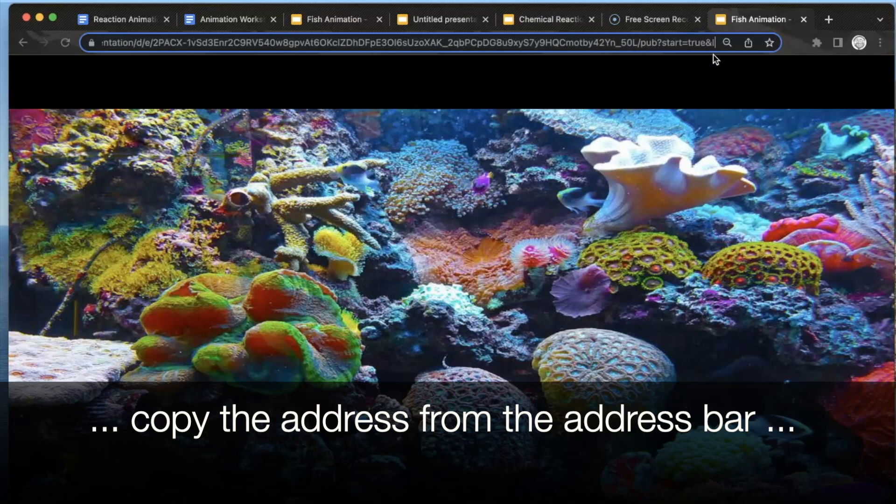
{"action": "key", "text": "Right"}
{"action": "key", "text": "Right"}
{"action": "key", "text": "Right"}
{"action": "key", "text": "Right"}
{"action": "key", "text": "Right"}
{"action": "key", "text": "Right"}
{"action": "key", "text": "Right"}
{"action": "key", "text": "Right"}
{"action": "key", "text": "Right"}
{"action": "key", "text": "Right"}
{"action": "key", "text": "Right"}
{"action": "key", "text": "Right"}
{"action": "key", "text": "Right"}
{"action": "key", "text": "Right"}
{"action": "key", "text": "Right"}
{"action": "key", "text": "Right"}
{"action": "key", "text": "Right"}
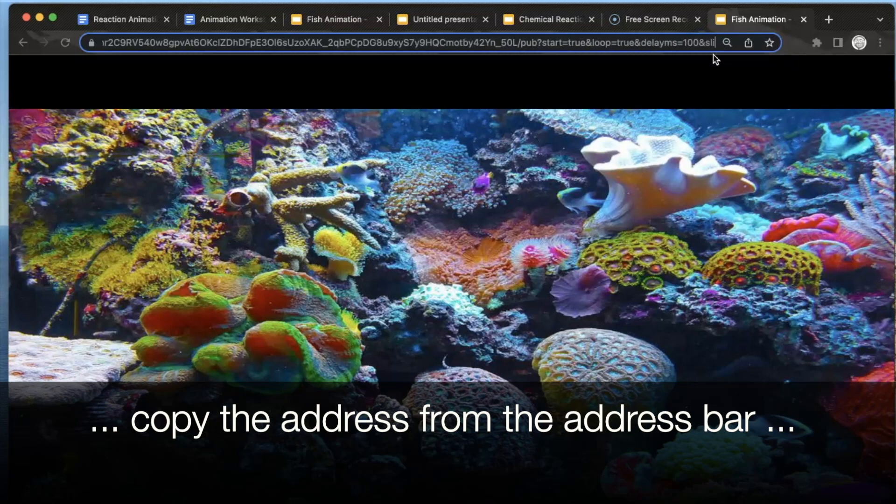
{"action": "left_click", "coordinate": [680, 41]}
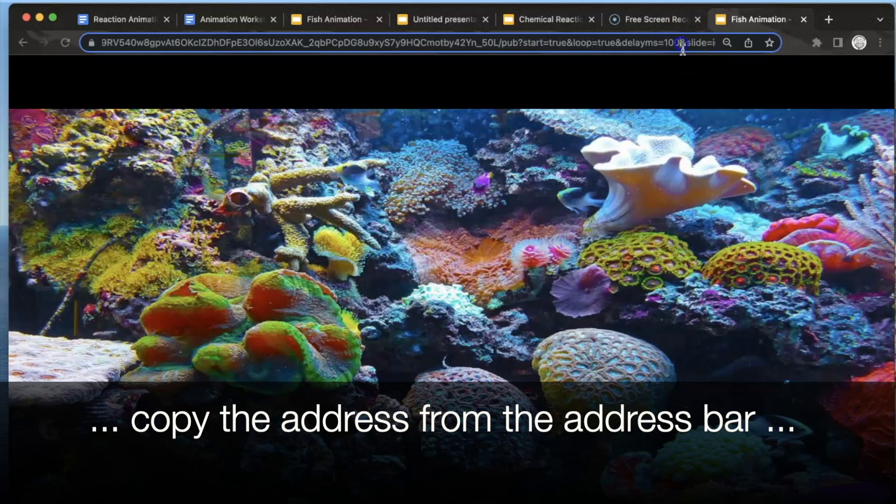
{"action": "key", "text": "BackSpace"}
{"action": "key", "text": "BackSpace"}
{"action": "key", "text": "BackSpace"}
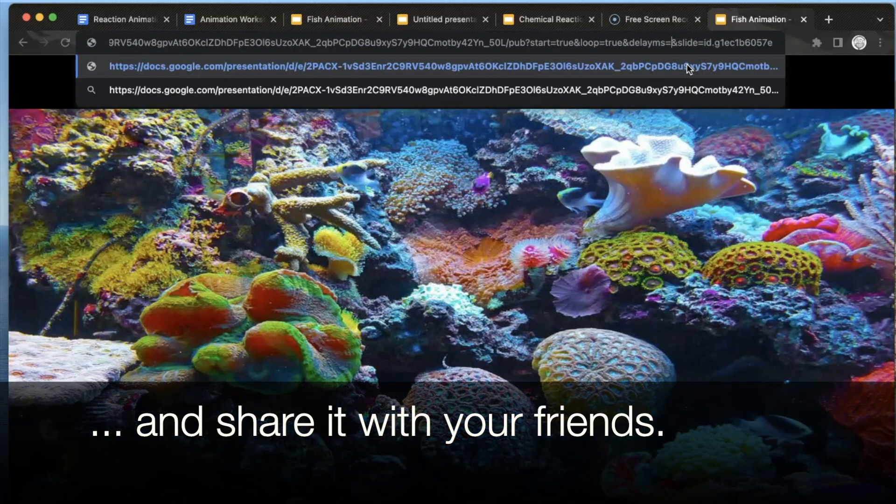
{"action": "type", "text": "20"}
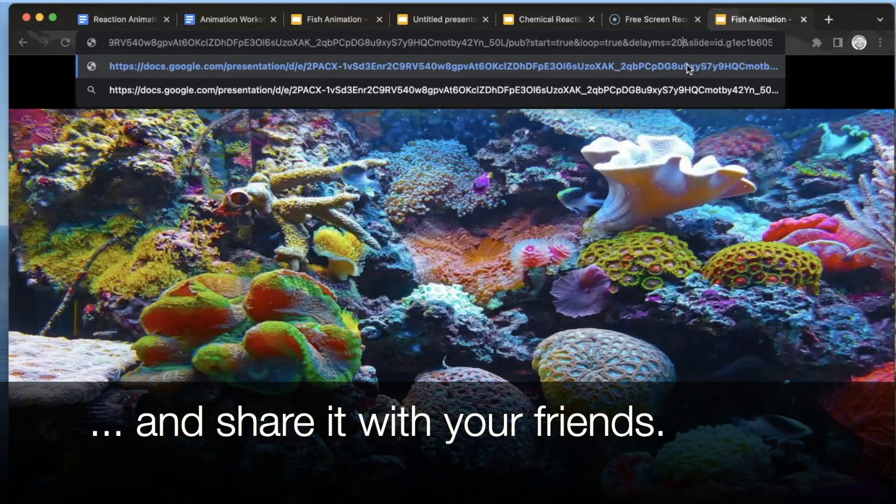
{"action": "key", "text": "Return"}
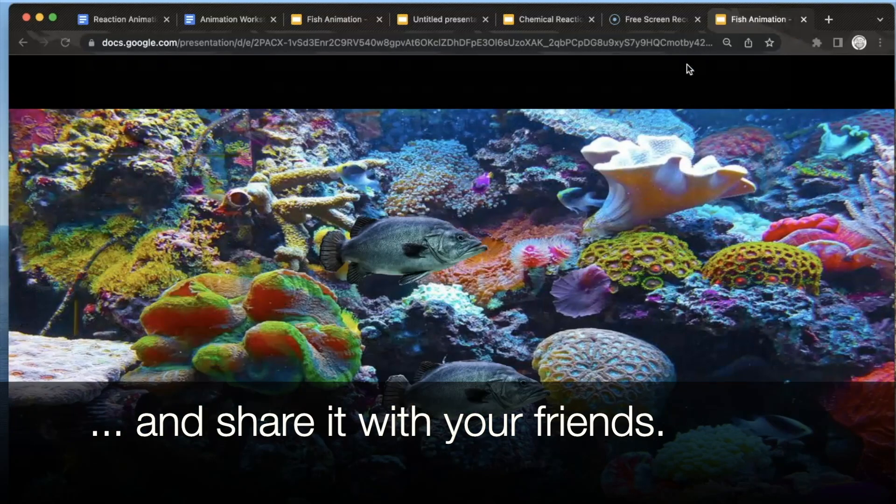
{"action": "left_click", "coordinate": [676, 62]}
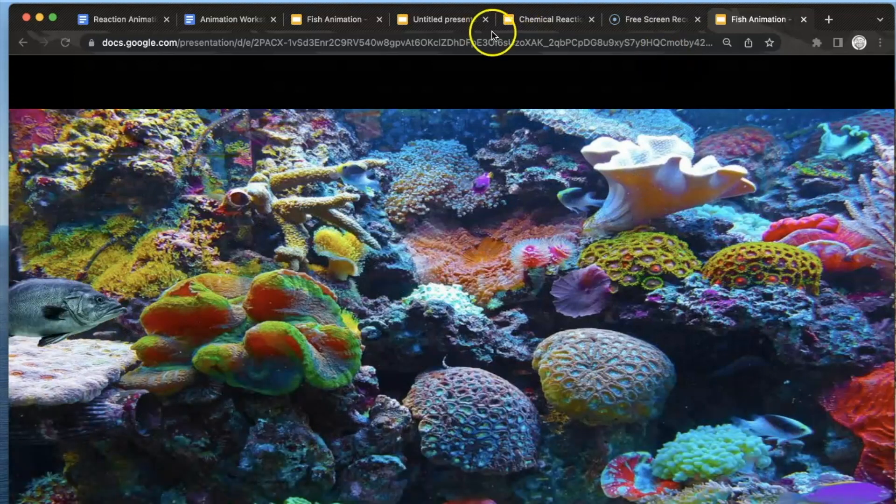